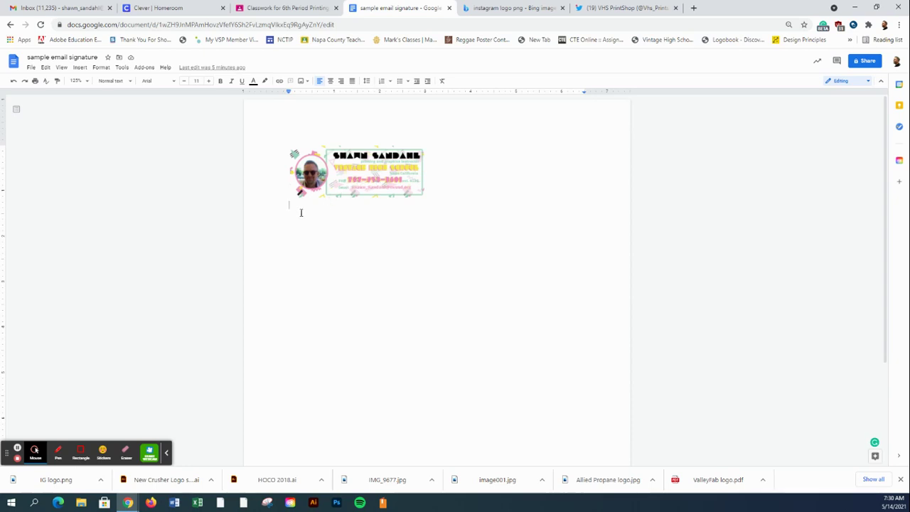
# Add an empty line directly below the signature image in 'sample email signature'.
pyautogui.click(384, 180)
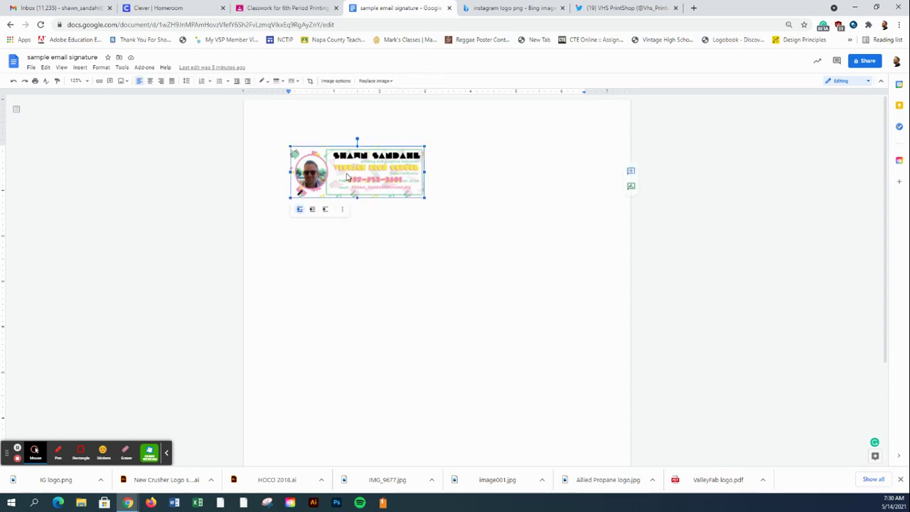
pyautogui.click(440, 188)
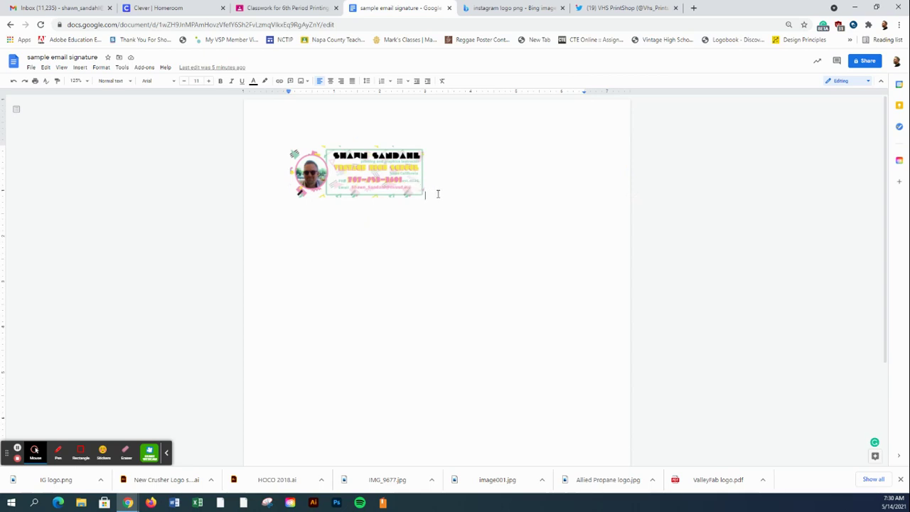
pyautogui.press('Return')
# Run a web image search for 'twitter logo transparent' from Insert > Image.
pyautogui.click(80, 69)
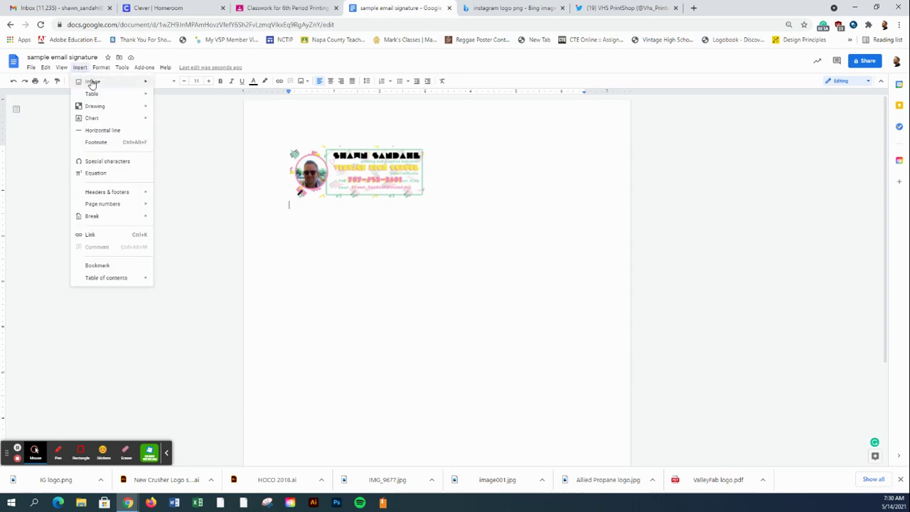
pyautogui.moveTo(93, 83)
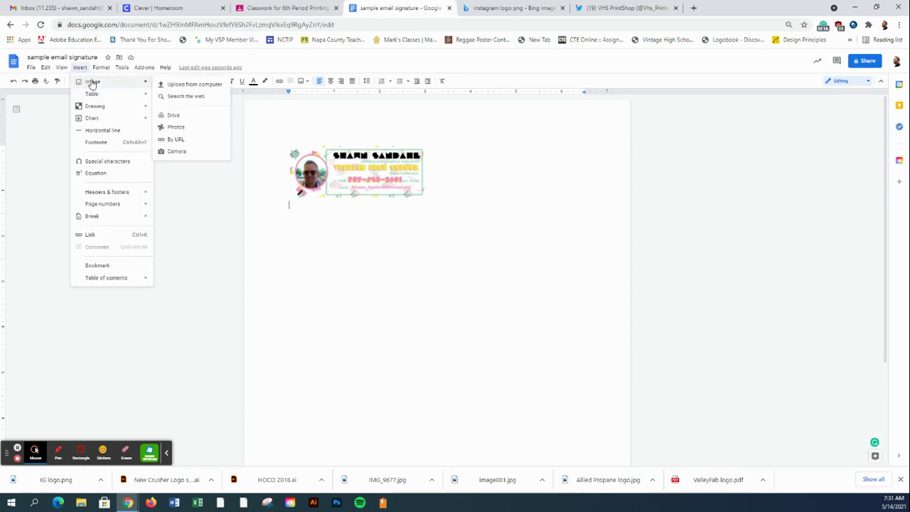
pyautogui.click(183, 97)
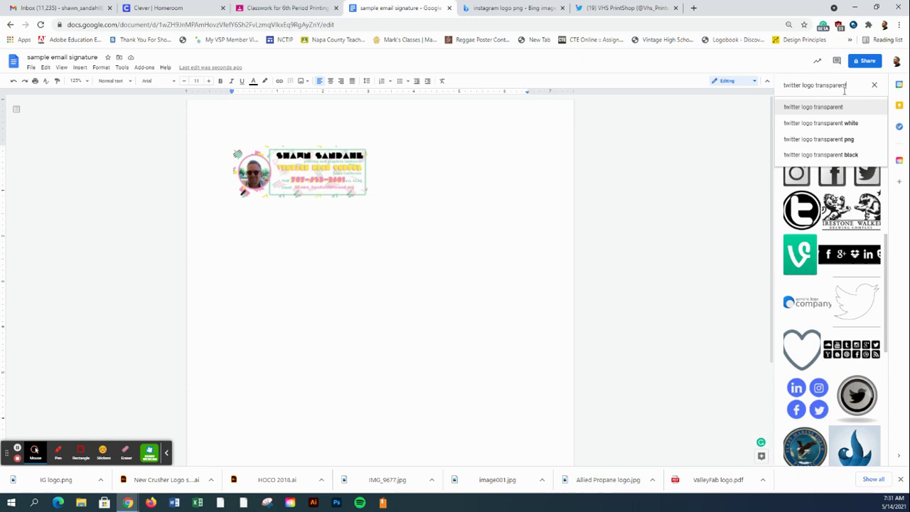
pyautogui.click(841, 107)
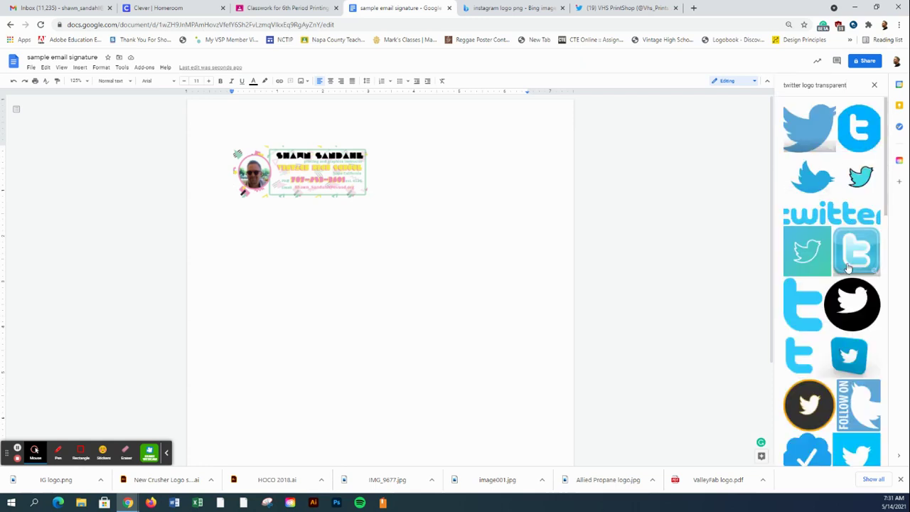
# Insert the black Twitter 't' logo from the results below the signature.
pyautogui.scroll(-1, 846, 269)
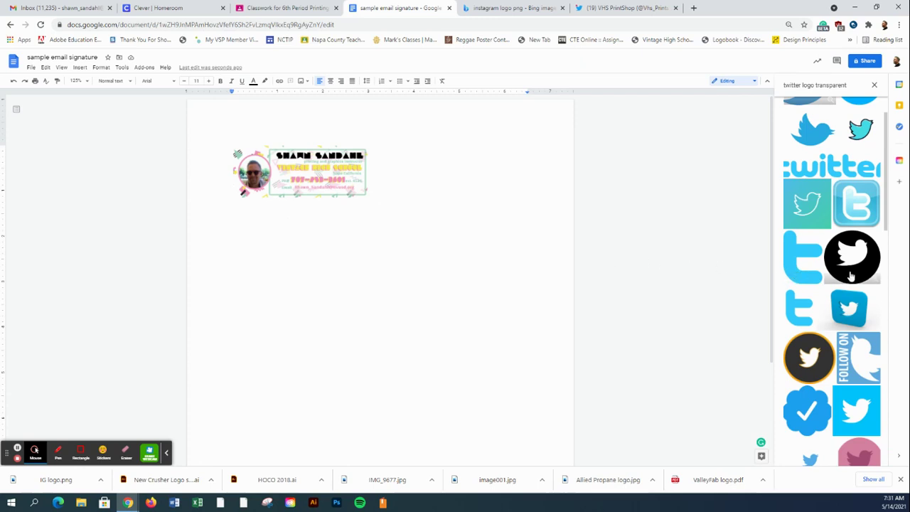
pyautogui.scroll(-2, 851, 276)
pyautogui.scroll(-2, 851, 275)
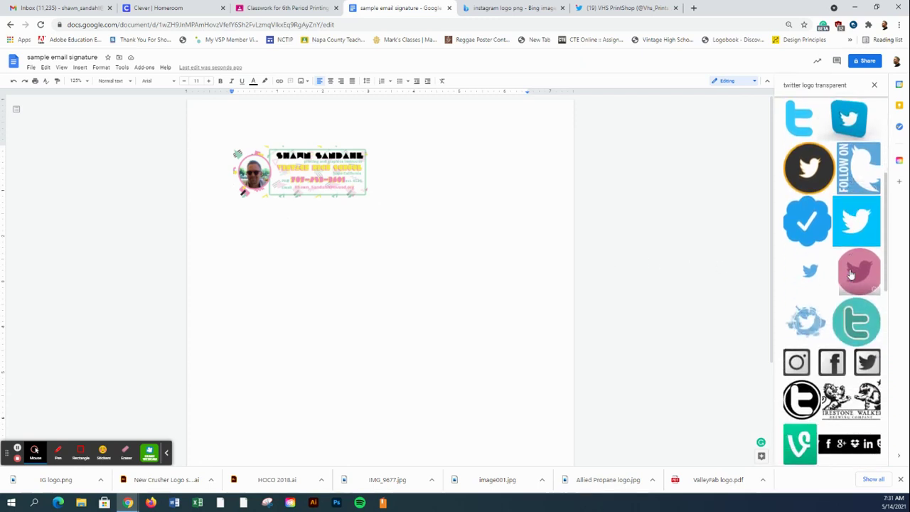
pyautogui.scroll(-3, 853, 280)
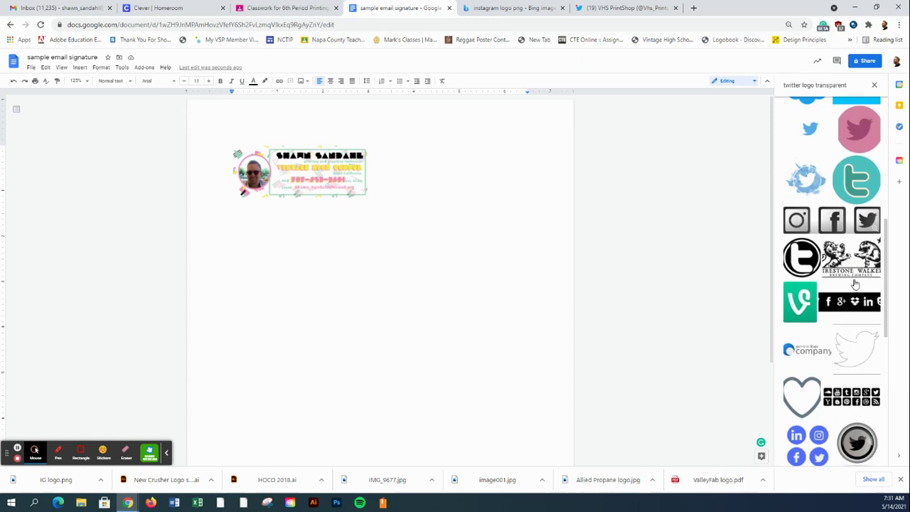
pyautogui.scroll(-5, 853, 285)
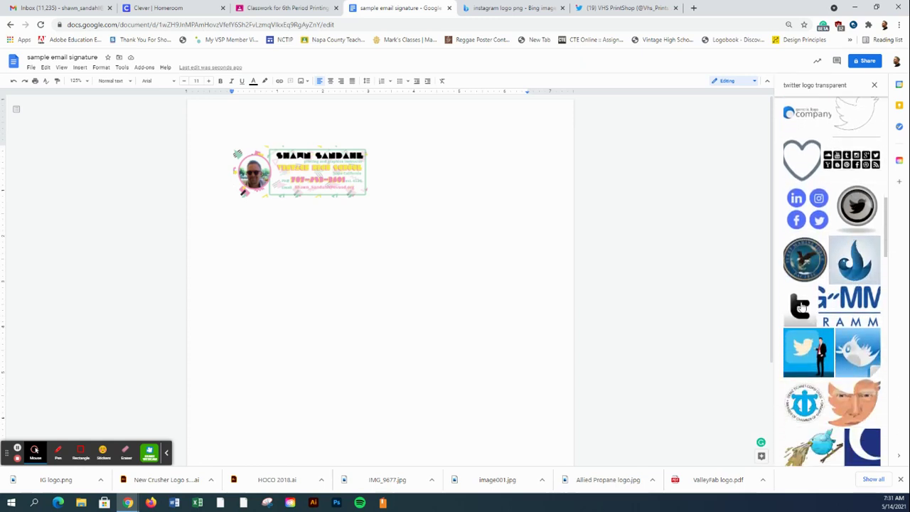
pyautogui.click(801, 307)
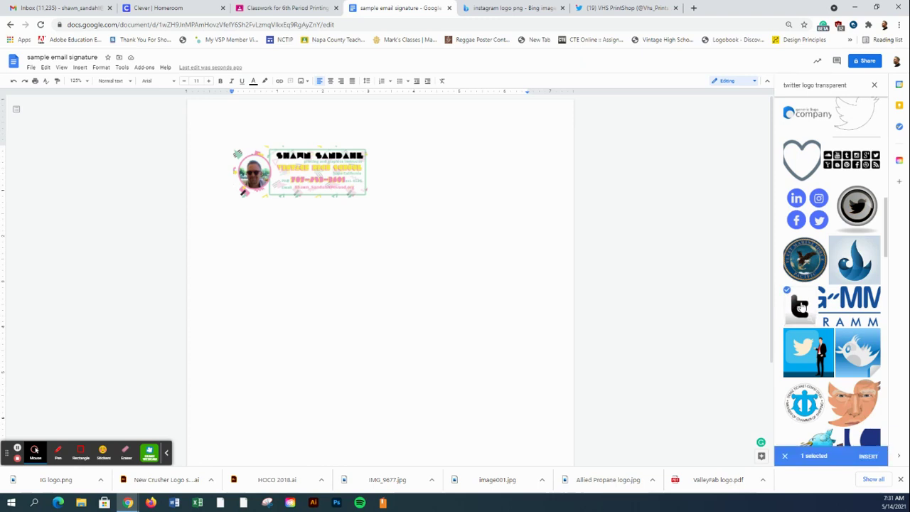
pyautogui.click(869, 456)
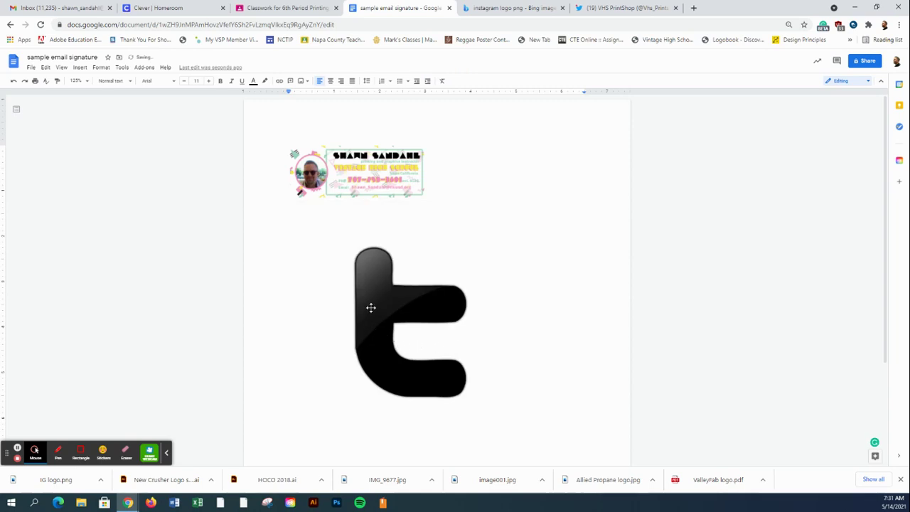
# Resize the Twitter logo down to a small icon in line beneath the signature image.
pyautogui.click(400, 328)
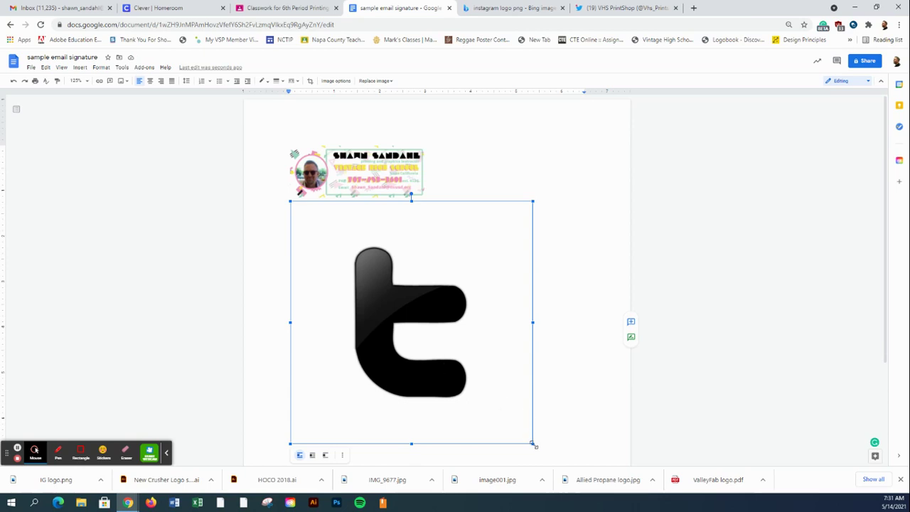
pyautogui.moveTo(532, 442); pyautogui.dragTo(364, 274)
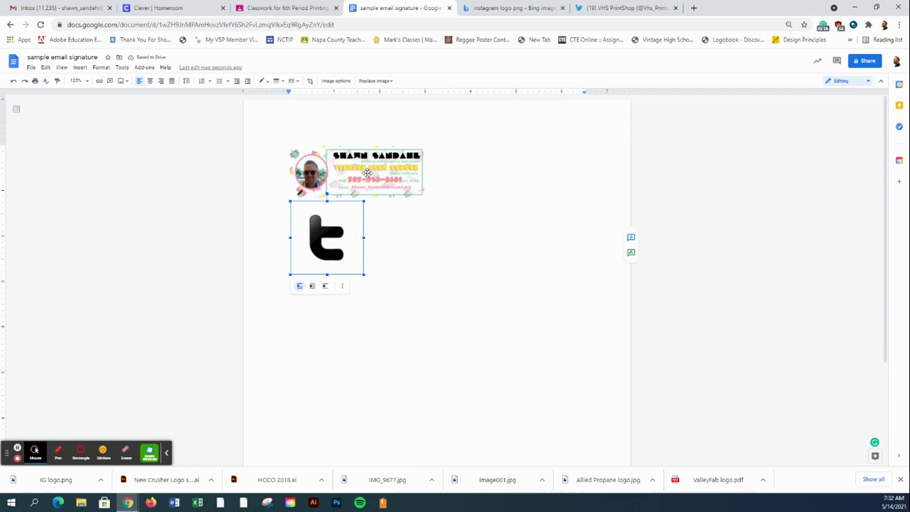
pyautogui.moveTo(364, 273); pyautogui.dragTo(323, 232)
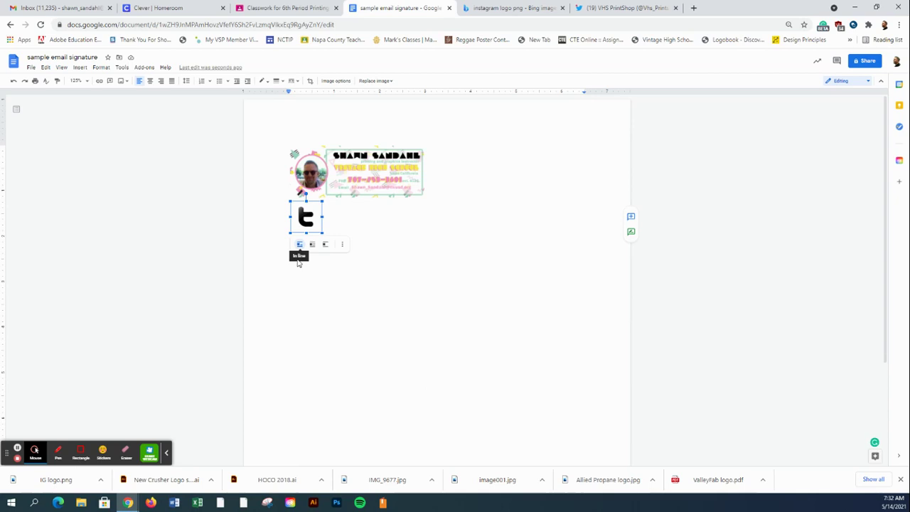
pyautogui.click(336, 222)
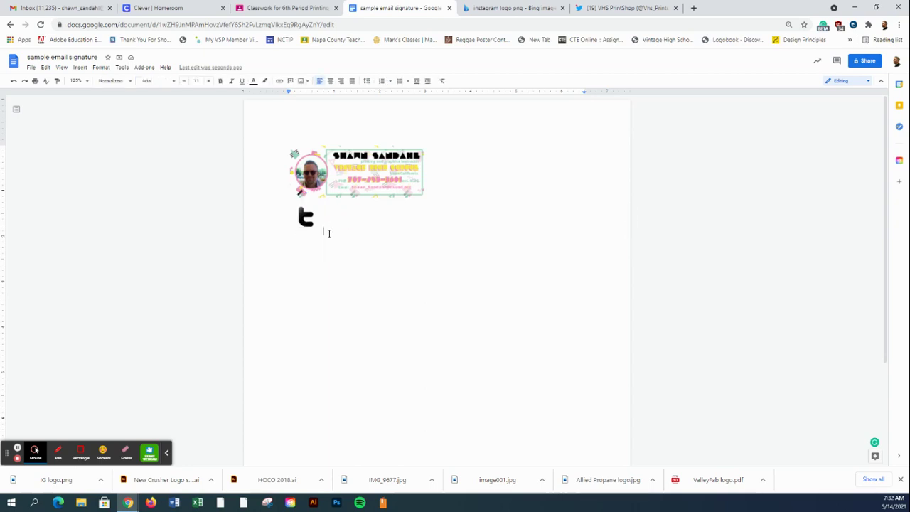
# Search web images for 'instagram logo transparent' instead of the Twitter query.
pyautogui.click(79, 68)
pyautogui.moveTo(92, 85)
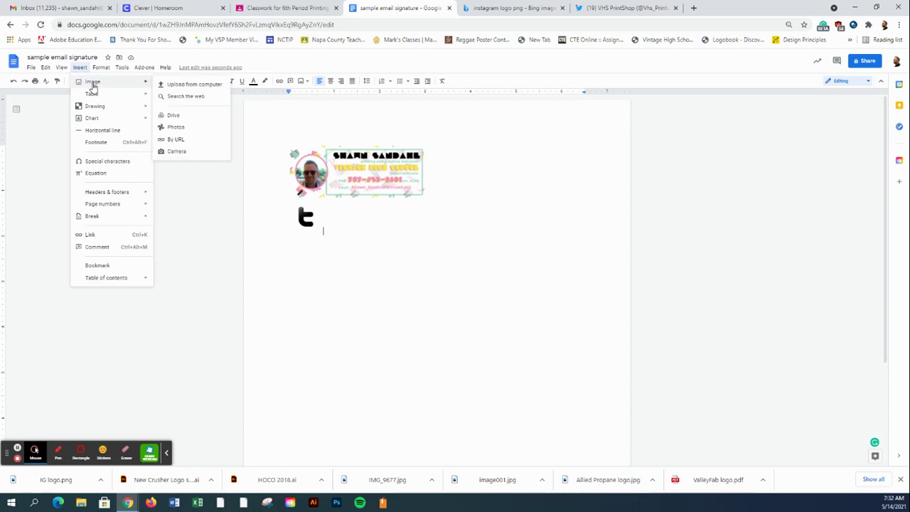
pyautogui.click(183, 96)
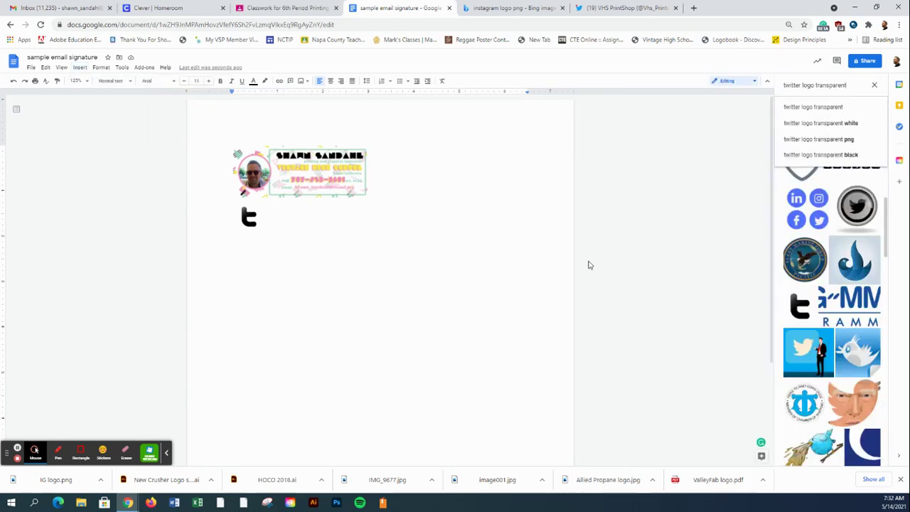
pyautogui.moveTo(804, 85); pyautogui.dragTo(749, 96)
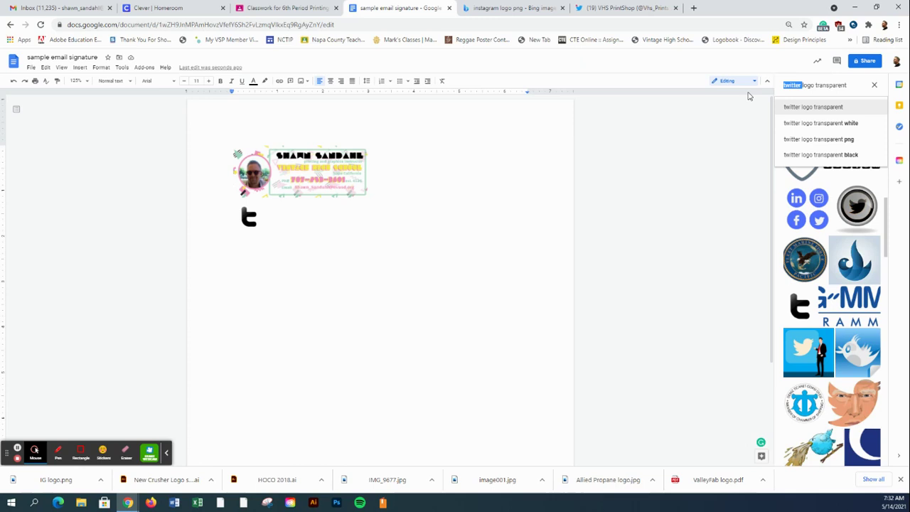
pyautogui.write('instagram')
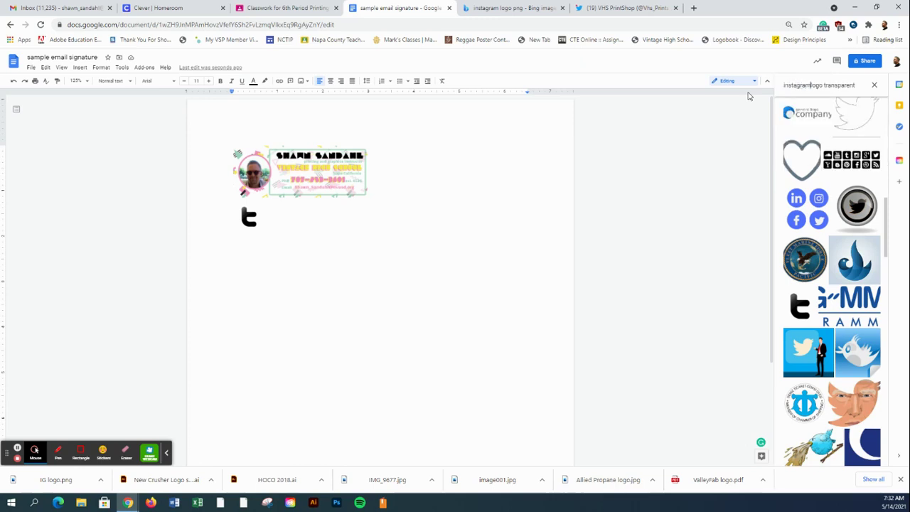
pyautogui.press('Return')
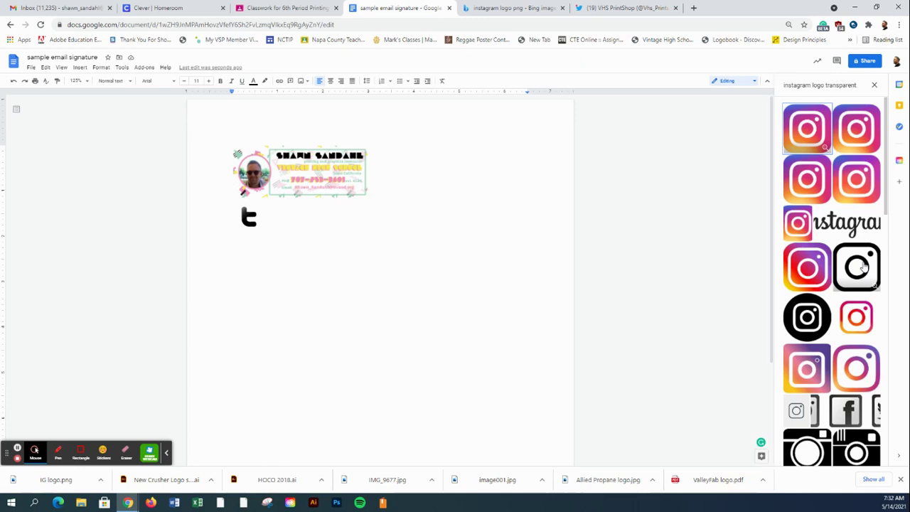
# Insert the black outline Instagram logo below the Twitter icon.
pyautogui.scroll(-3, 864, 266)
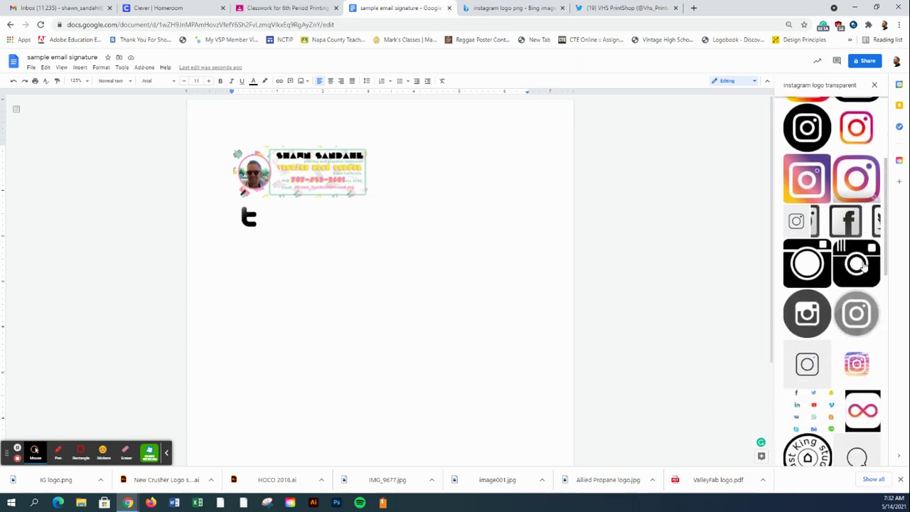
pyautogui.scroll(3, 860, 241)
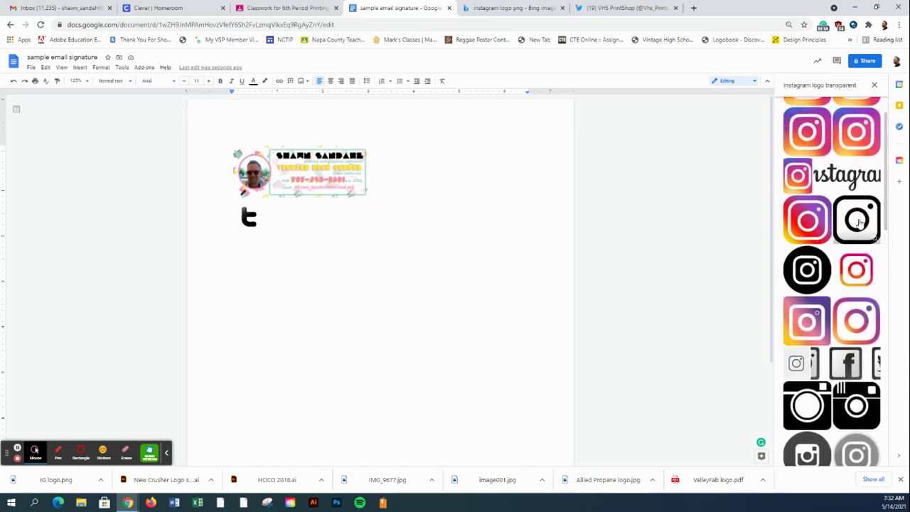
pyautogui.click(858, 222)
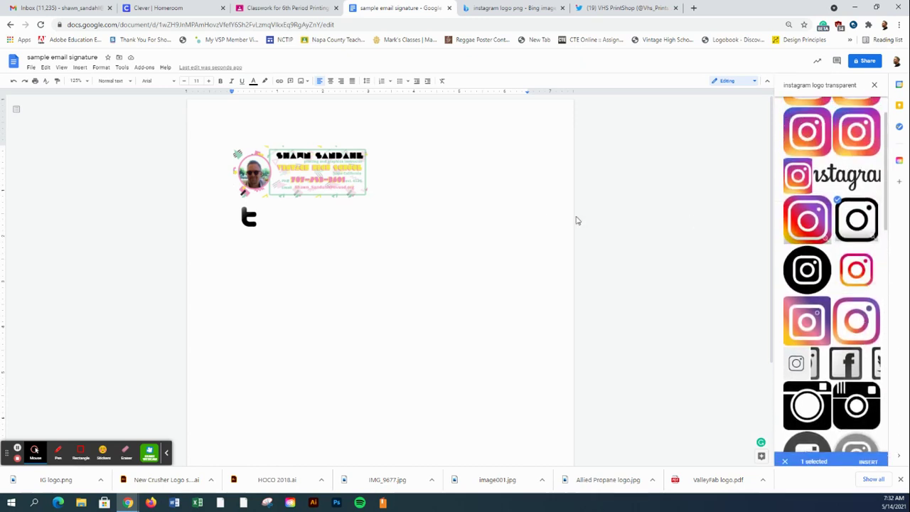
pyautogui.click(867, 457)
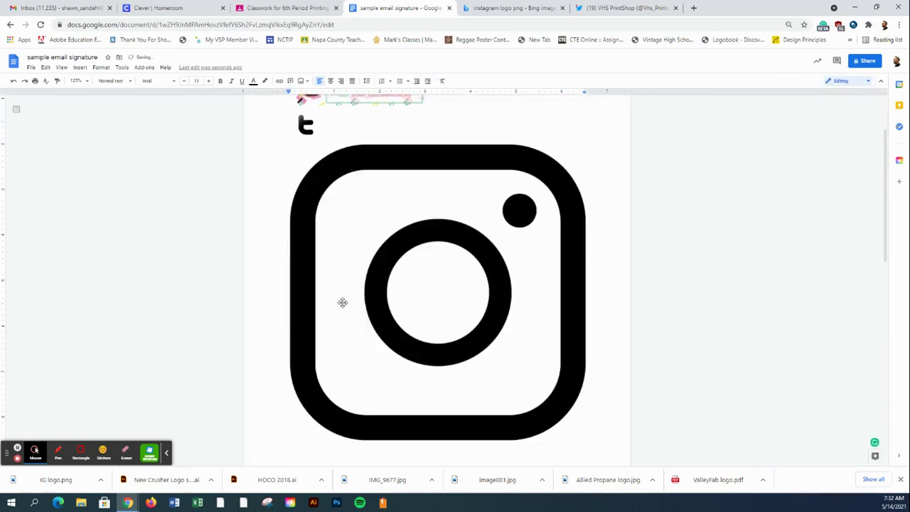
# Drag the Instagram logo's corner handle to shrink it to a small icon.
pyautogui.click(349, 297)
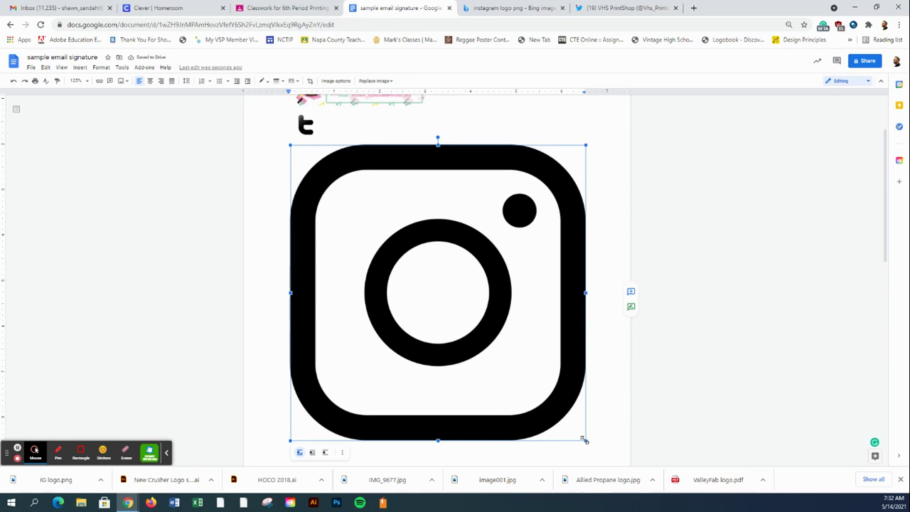
pyautogui.moveTo(584, 438); pyautogui.dragTo(407, 191)
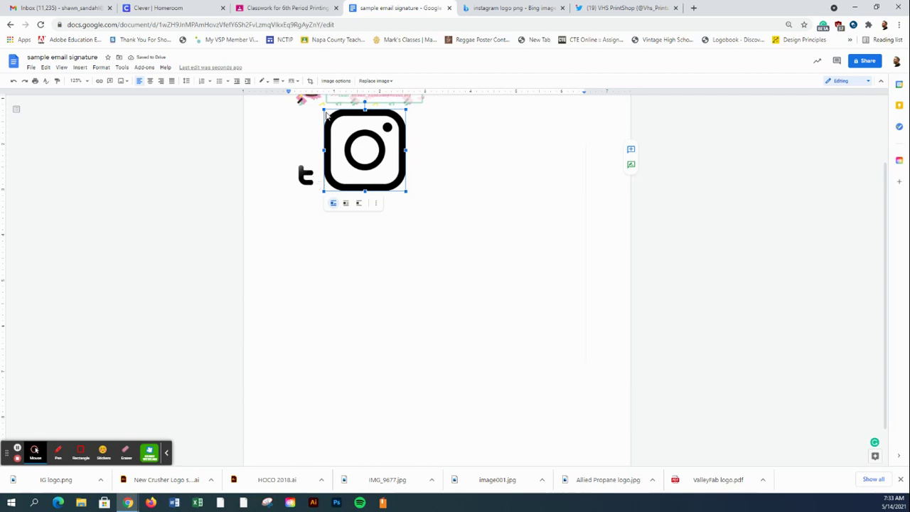
pyautogui.moveTo(325, 110); pyautogui.dragTo(359, 178)
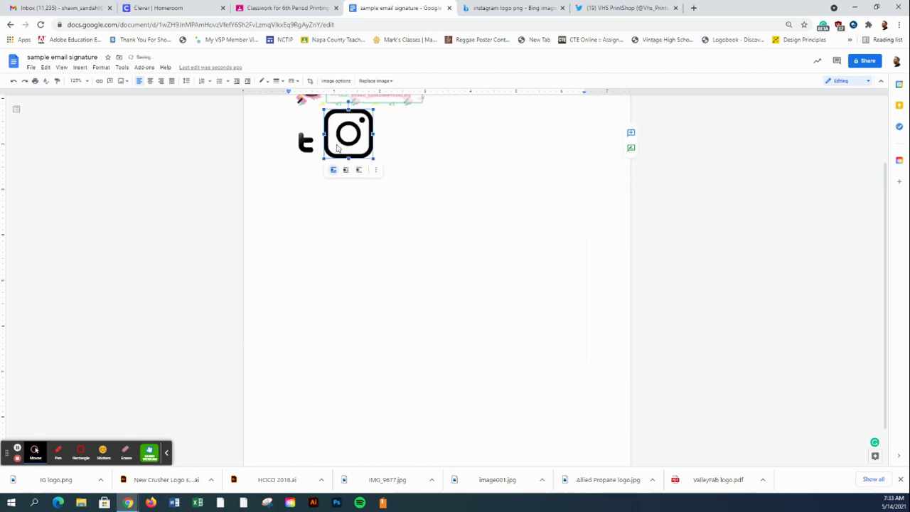
pyautogui.moveTo(372, 157); pyautogui.dragTo(349, 142)
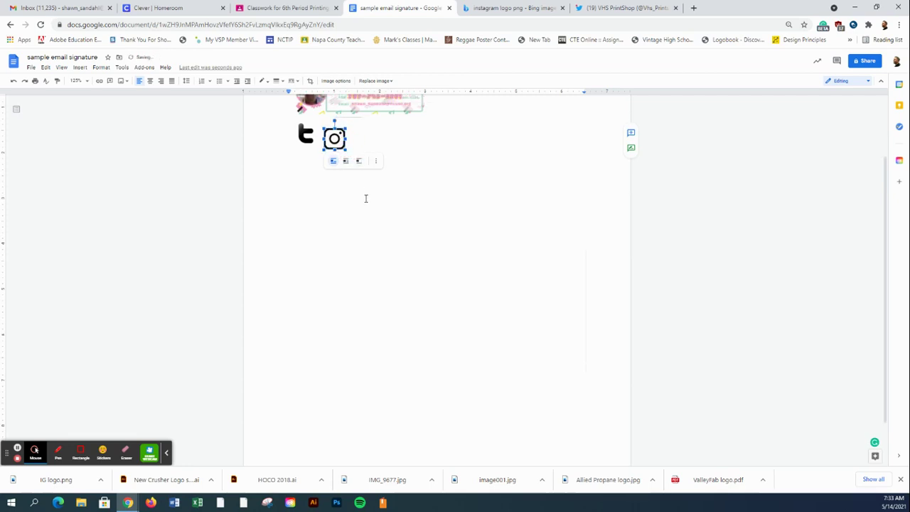
# Compare the Instagram and Twitter icons to confirm they match in size.
pyautogui.click(306, 175)
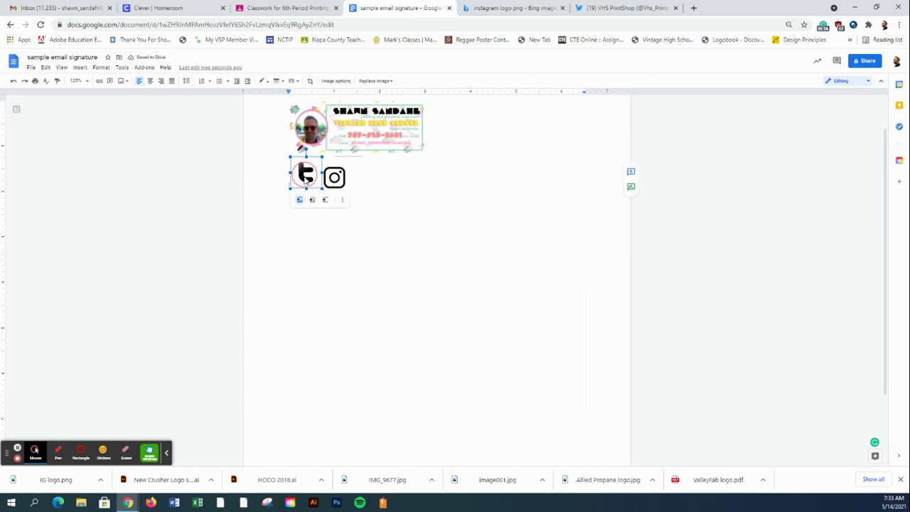
pyautogui.click(335, 177)
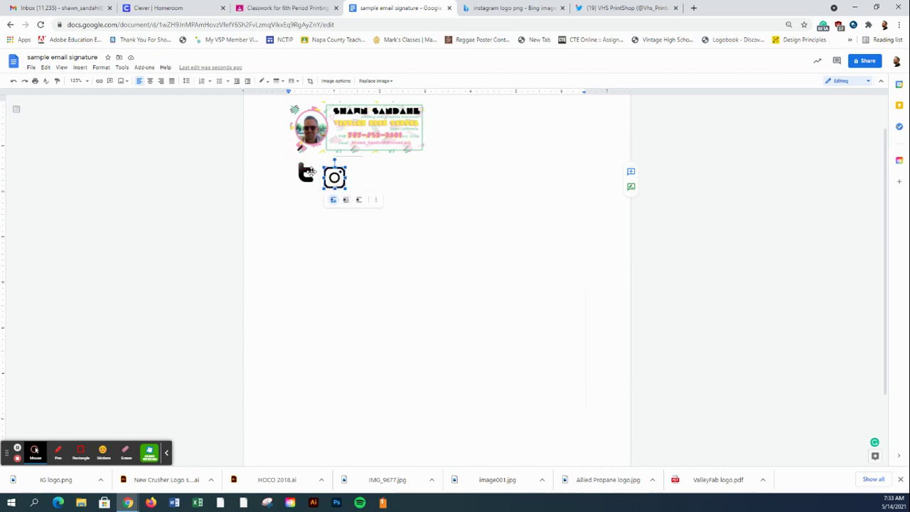
pyautogui.click(308, 173)
pyautogui.click(324, 180)
pyautogui.click(303, 181)
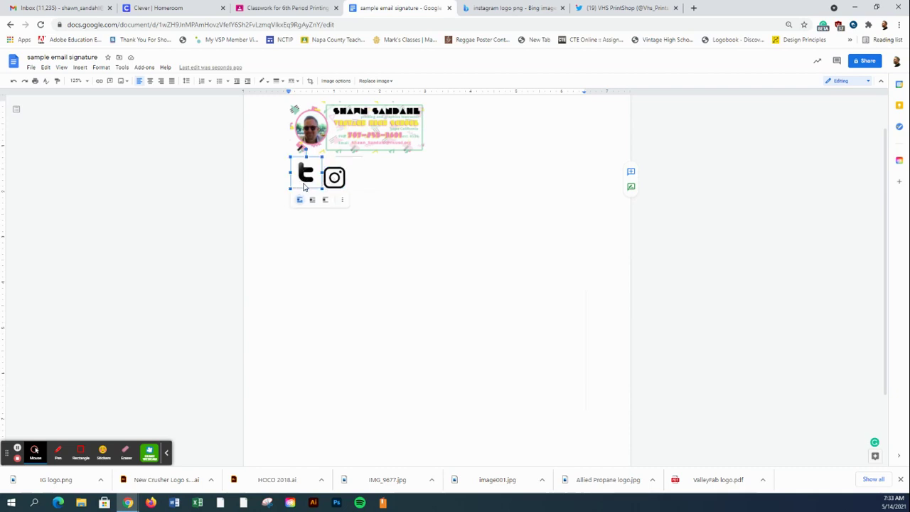
pyautogui.click(334, 181)
pyautogui.click(304, 181)
pyautogui.click(361, 238)
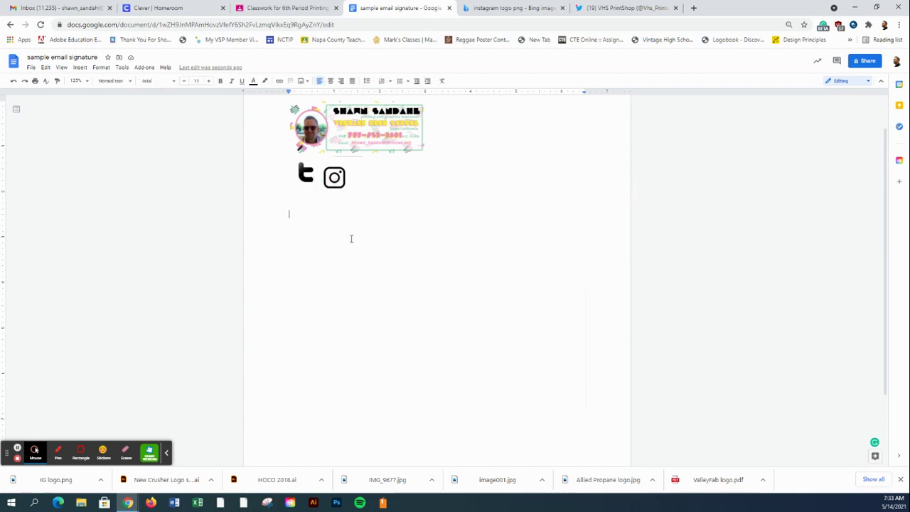
# Open the Insert link box for the small Twitter icon.
pyautogui.click(311, 177)
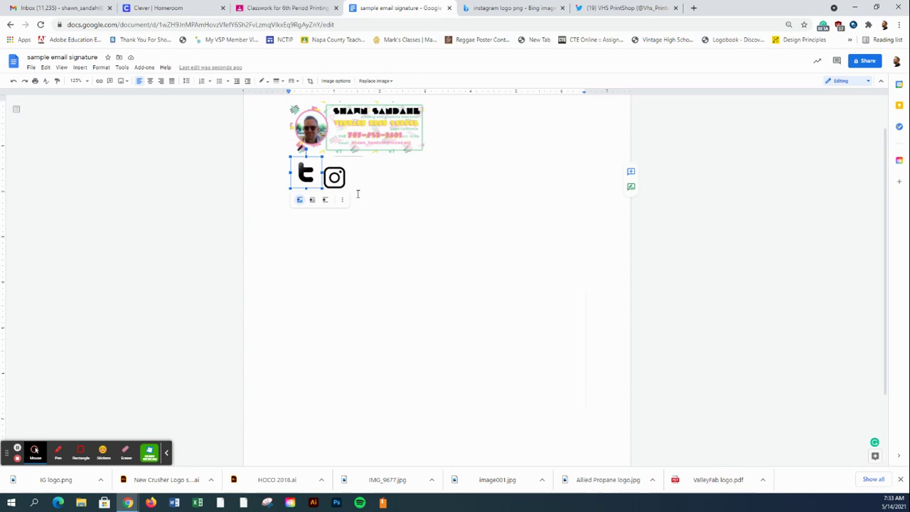
pyautogui.click(98, 81)
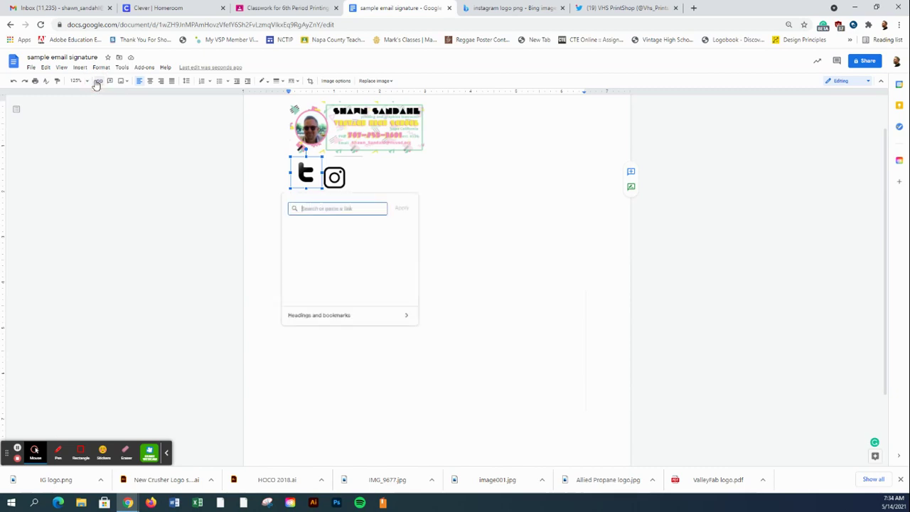
pyautogui.click(619, 10)
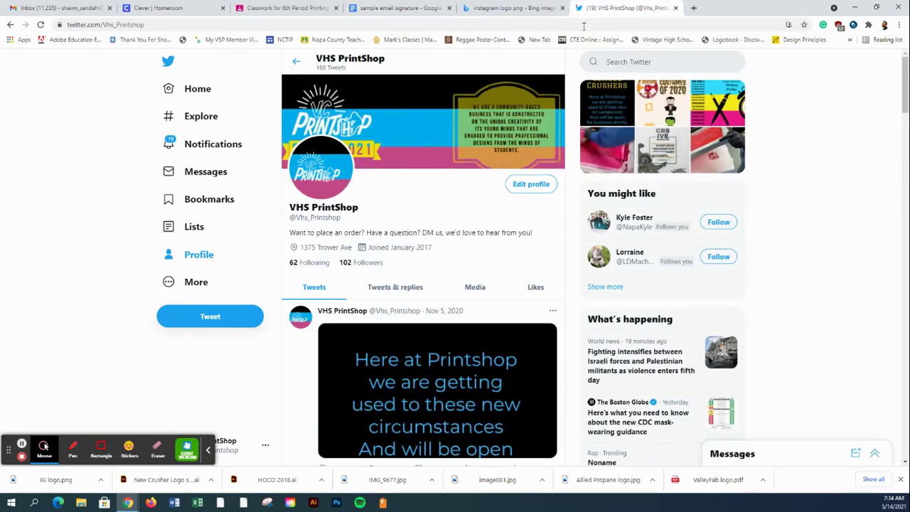
pyautogui.click(204, 90)
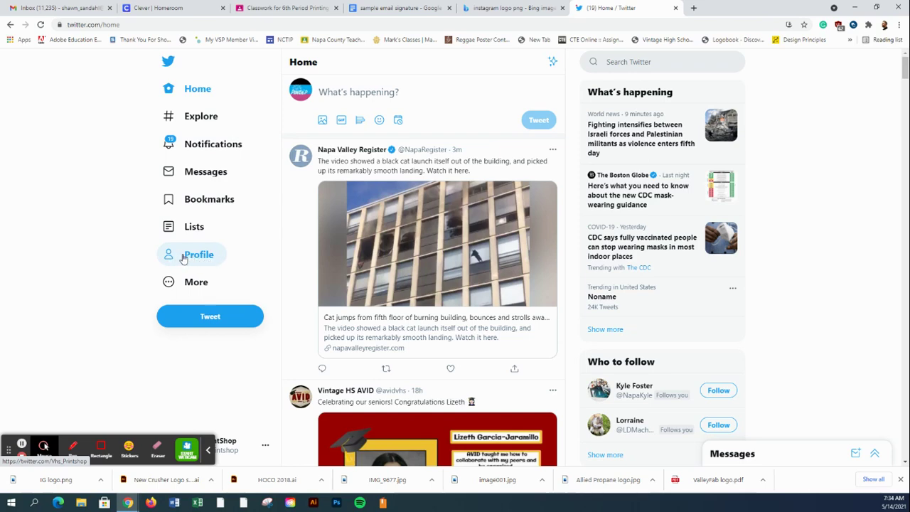
pyautogui.click(302, 96)
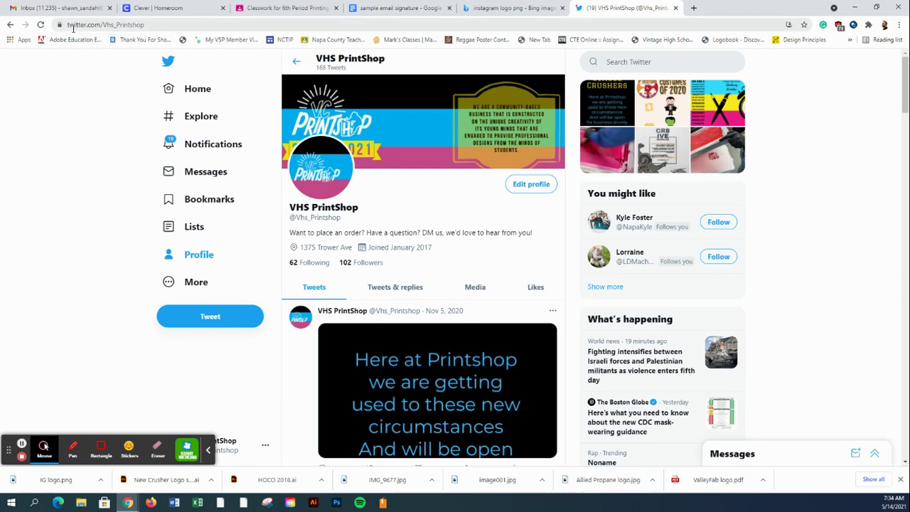
pyautogui.click(152, 24)
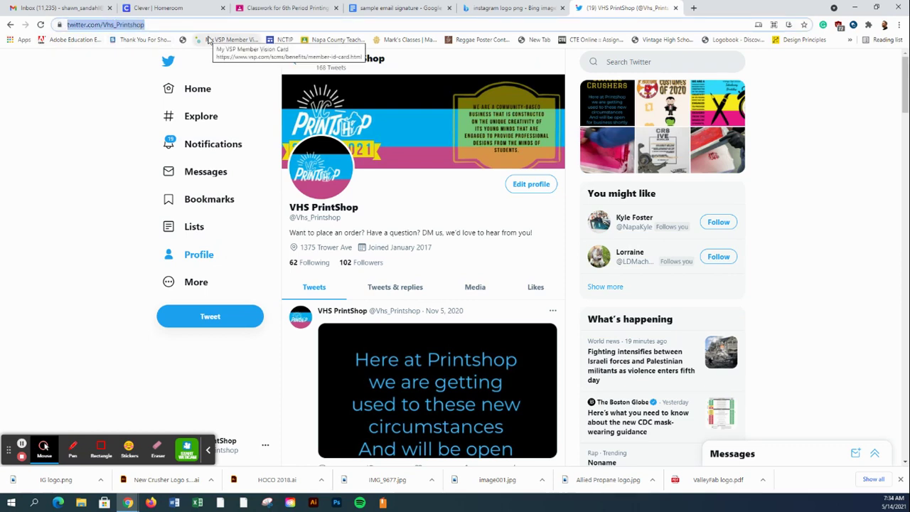
pyautogui.click(156, 24)
pyautogui.moveTo(174, 25); pyautogui.dragTo(66, 32)
pyautogui.hotkey('ctrl', 'c')
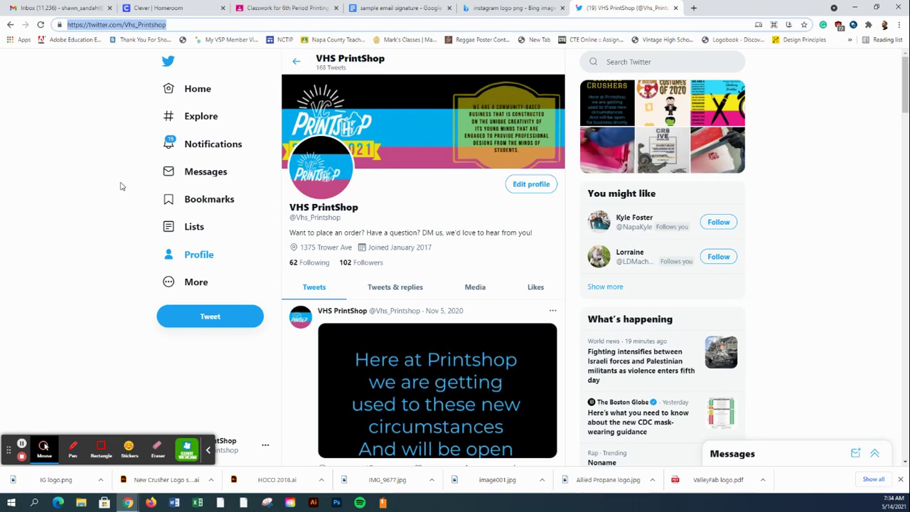
# Paste the Twitter profile URL as the Twitter icon's link and apply it.
pyautogui.click(398, 9)
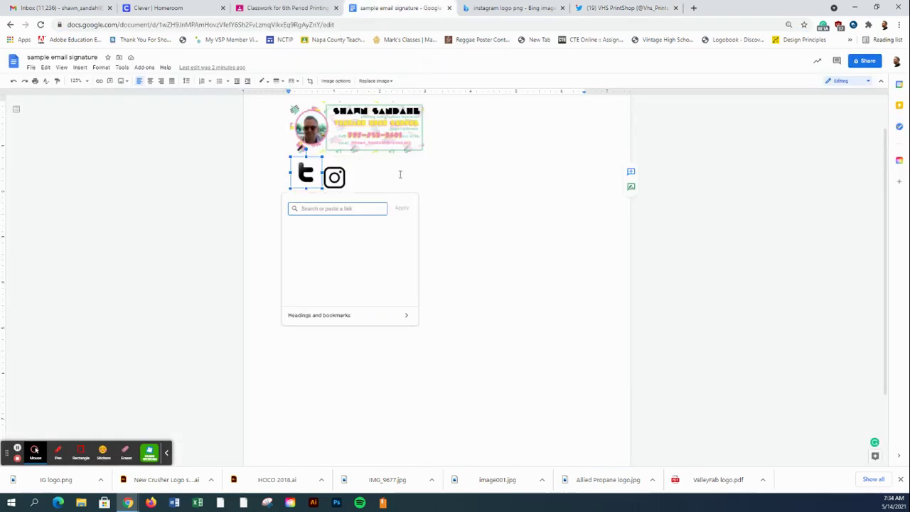
pyautogui.hotkey('ctrl', 'v')
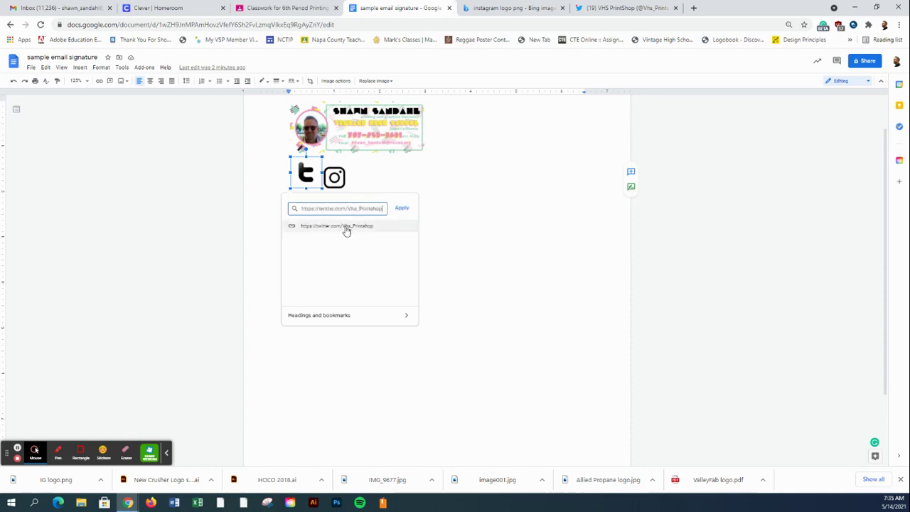
pyautogui.click(403, 208)
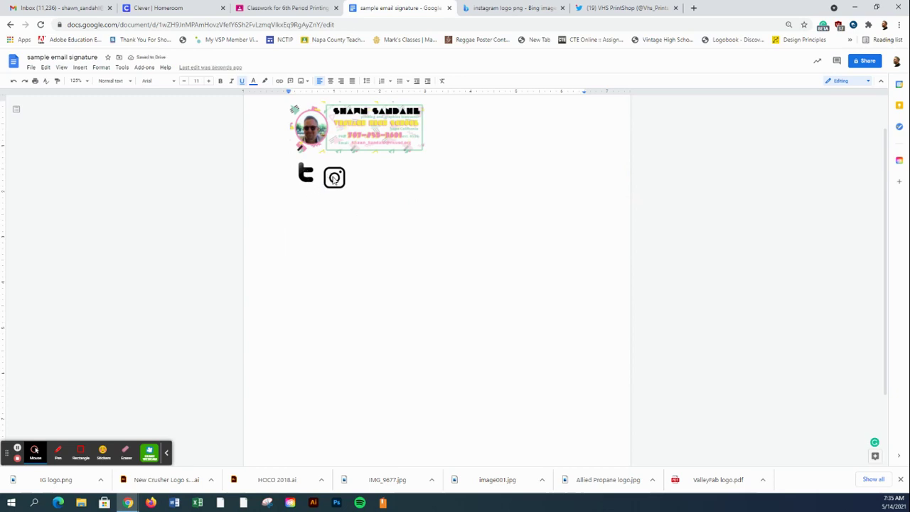
pyautogui.click(335, 181)
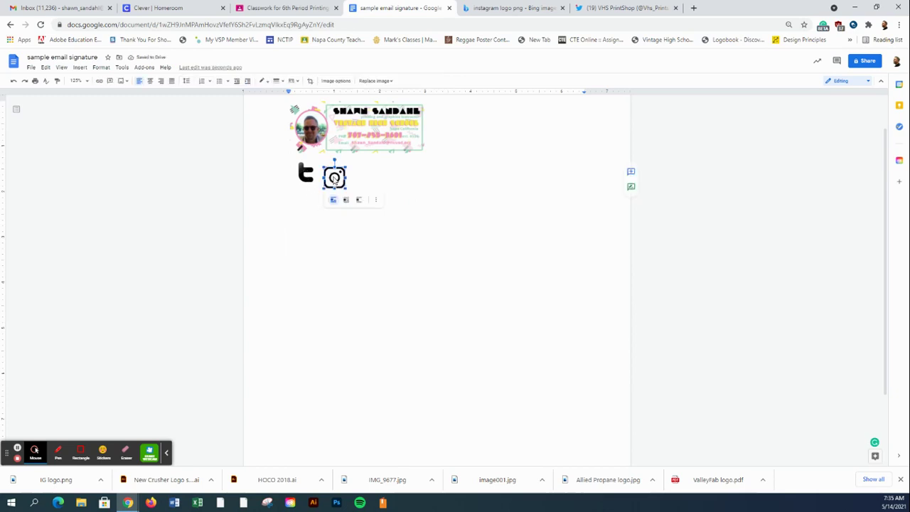
# Open the instagram.com/vhsprintshop profile in a new tab and copy its address.
pyautogui.click(693, 8)
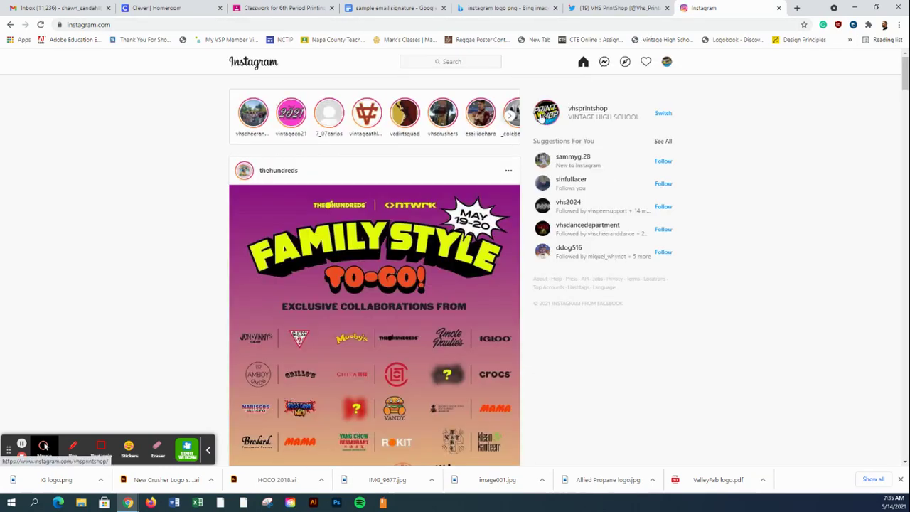
pyautogui.click(549, 115)
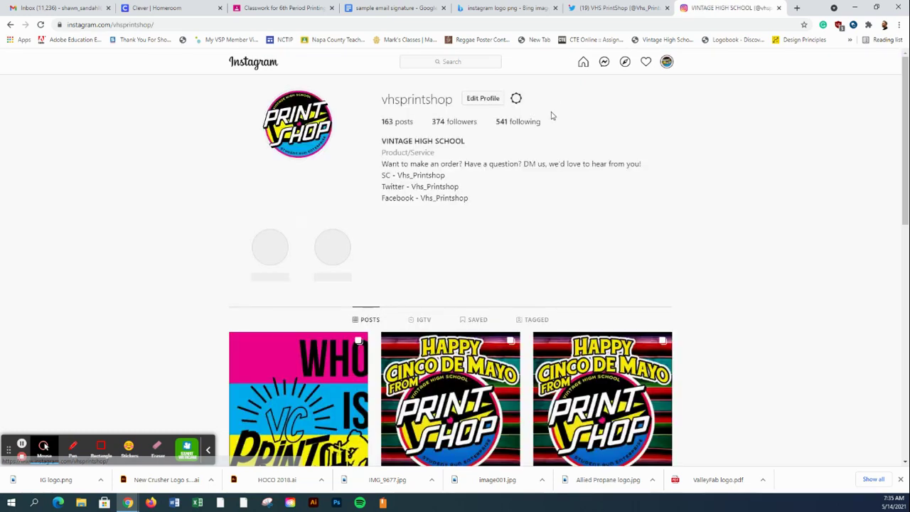
pyautogui.click(169, 27)
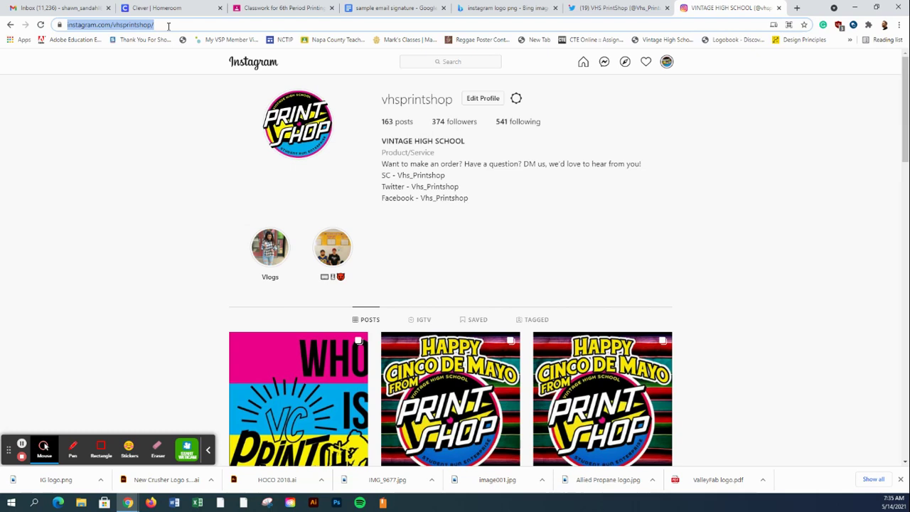
pyautogui.click(376, 7)
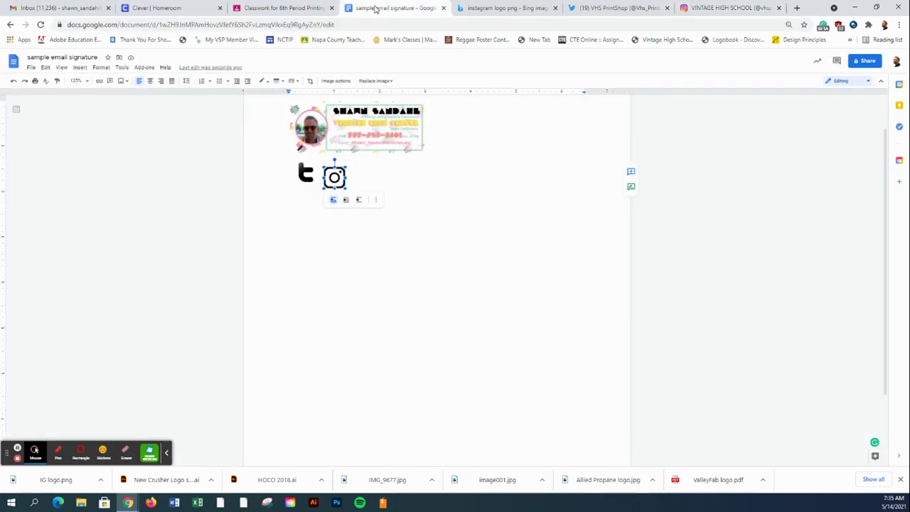
# Paste the Instagram profile URL as the Instagram icon's link and apply it.
pyautogui.click(99, 80)
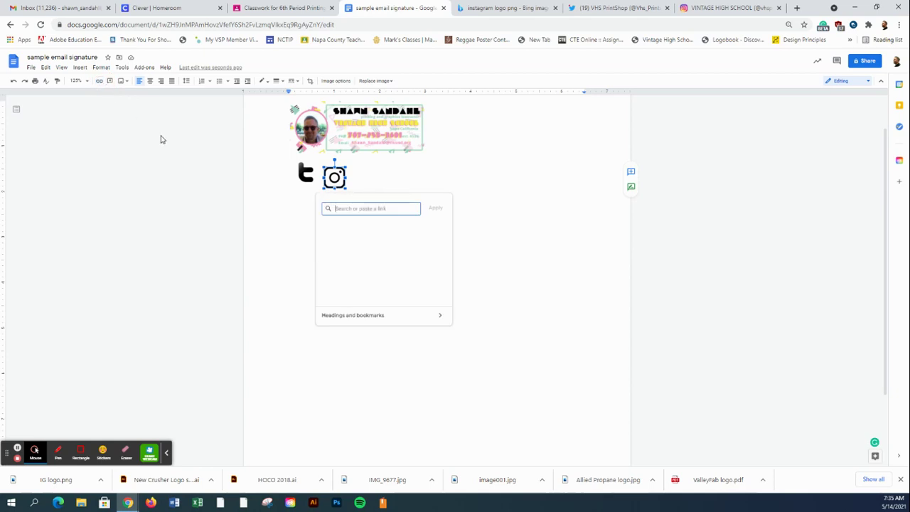
pyautogui.hotkey('ctrl', 'v')
pyautogui.click(435, 208)
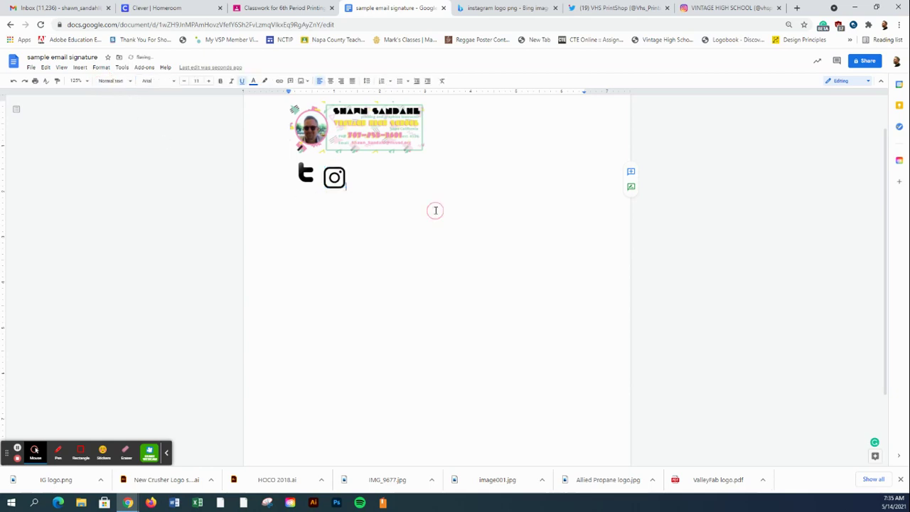
# Check that both the Instagram and Twitter icons now show their links.
pyautogui.click(389, 134)
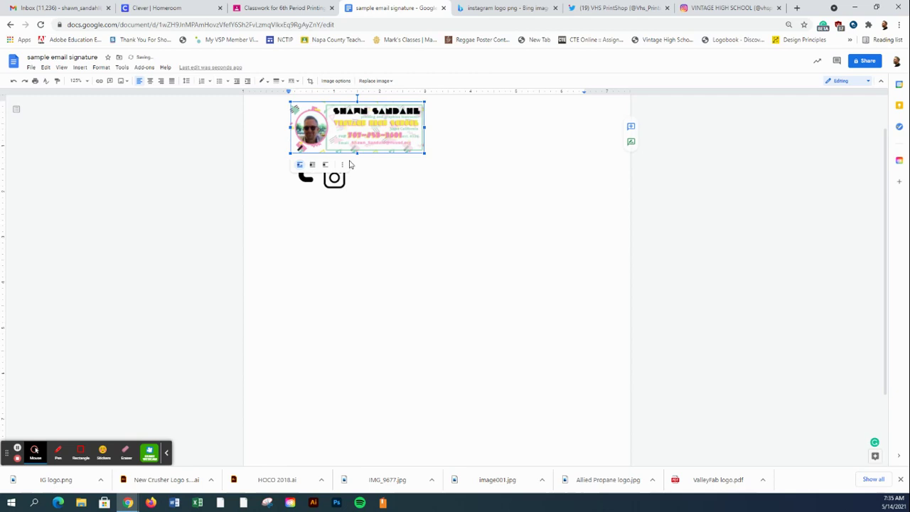
pyautogui.click(399, 173)
pyautogui.click(337, 179)
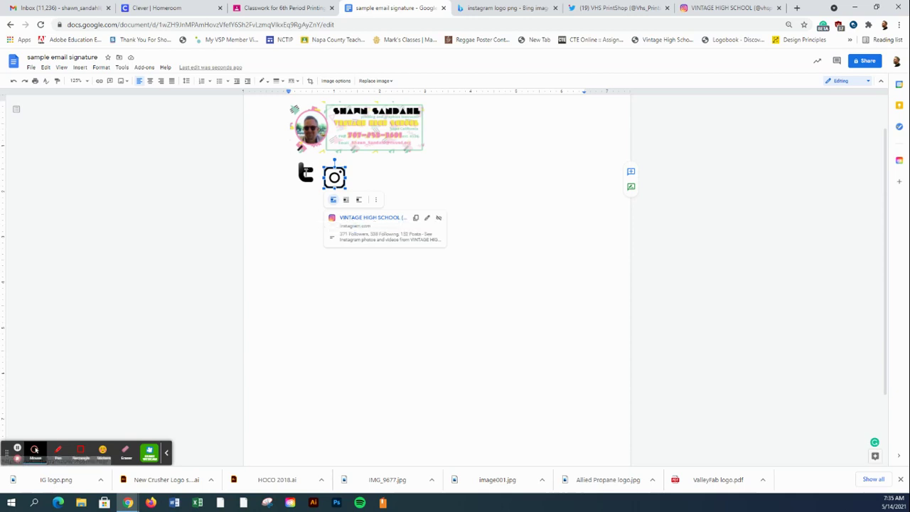
pyautogui.click(306, 173)
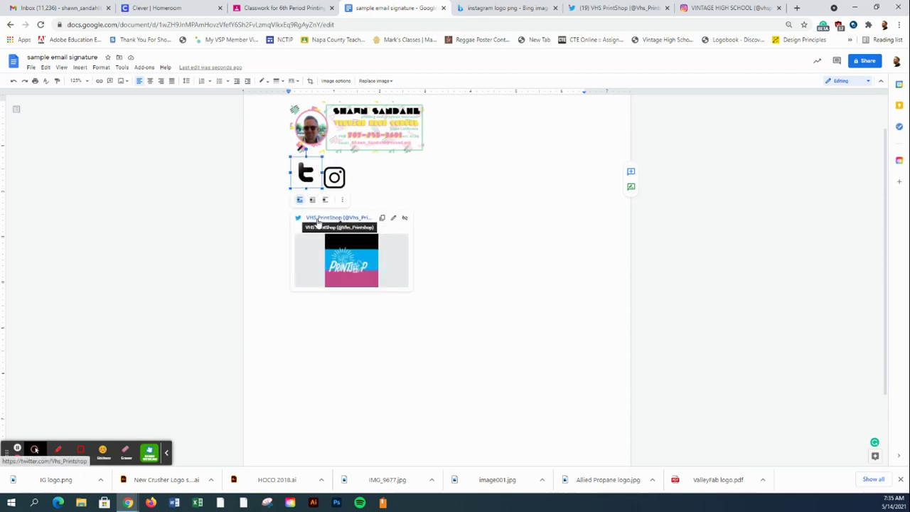
pyautogui.click(502, 224)
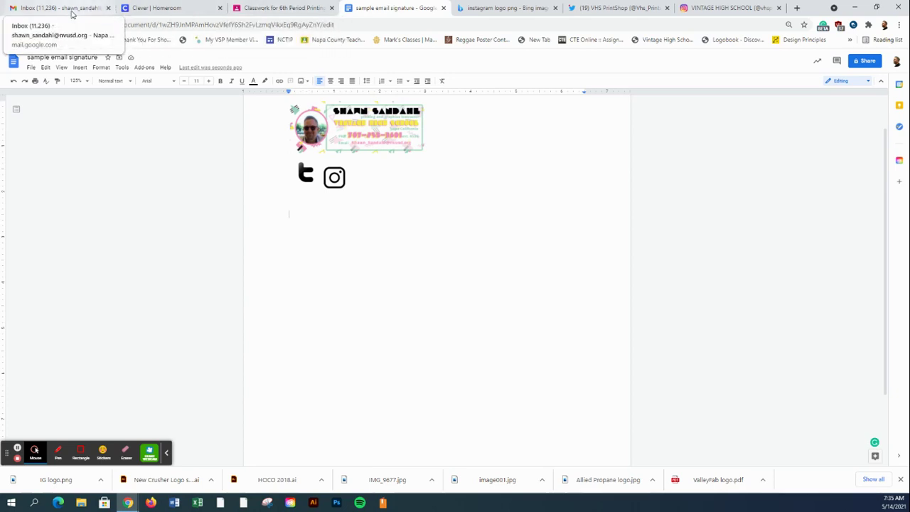
# Leave the 6th Period Printing and Graphics classwork page and switch over to the Gmail inbox.
pyautogui.click(268, 9)
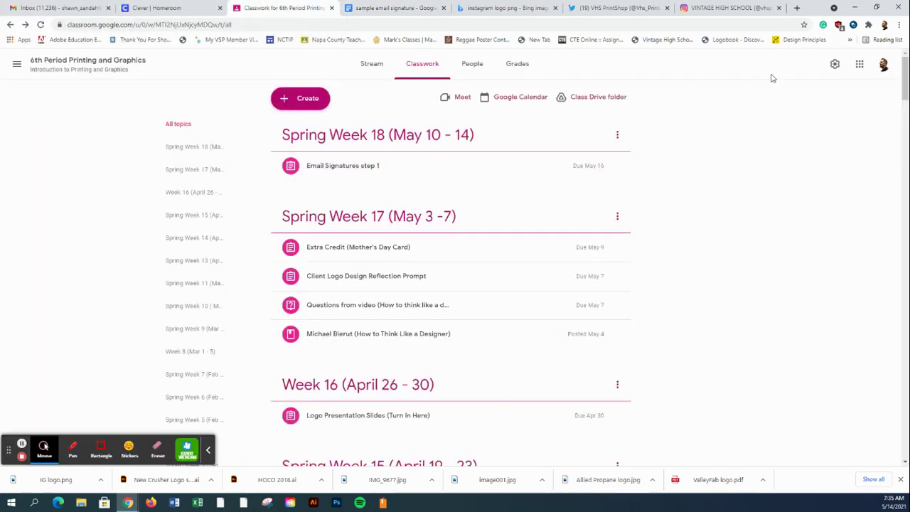
pyautogui.click(860, 64)
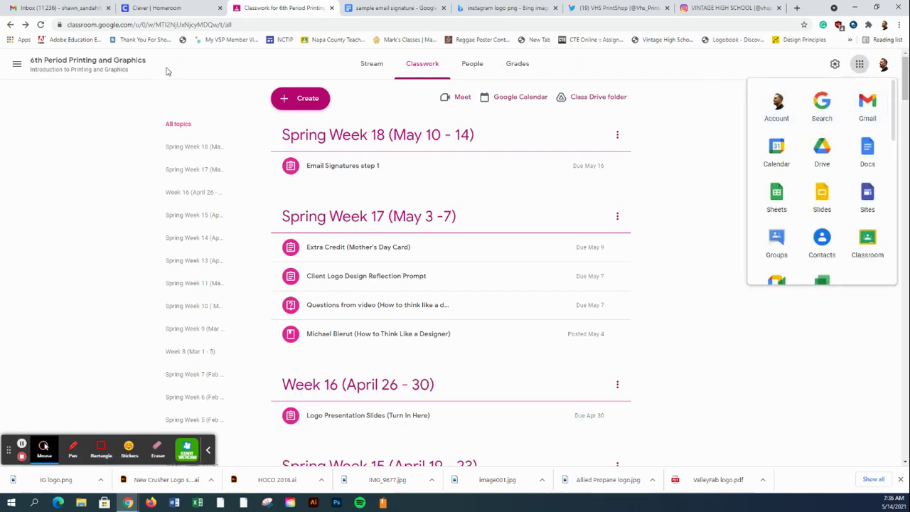
pyautogui.click(72, 11)
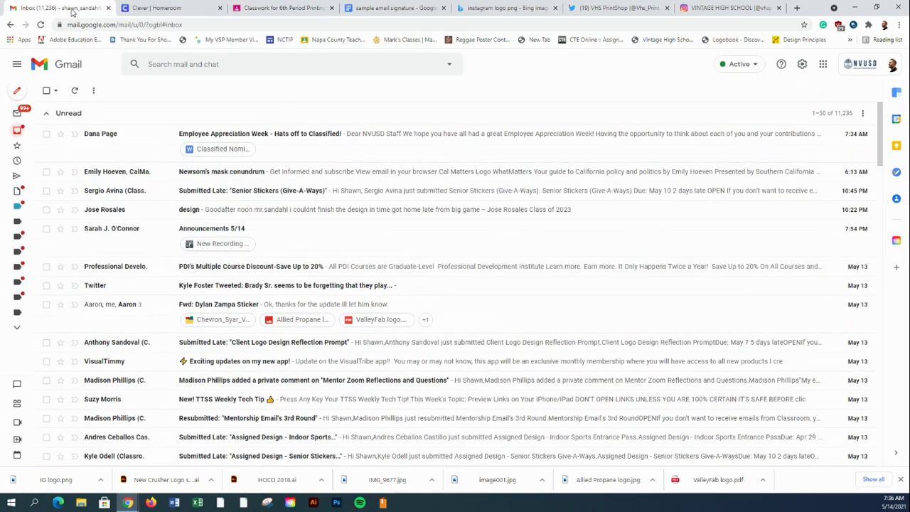
# Open Gmail's full General settings and bring the Signature section with 'My signature' into view.
pyautogui.click(802, 64)
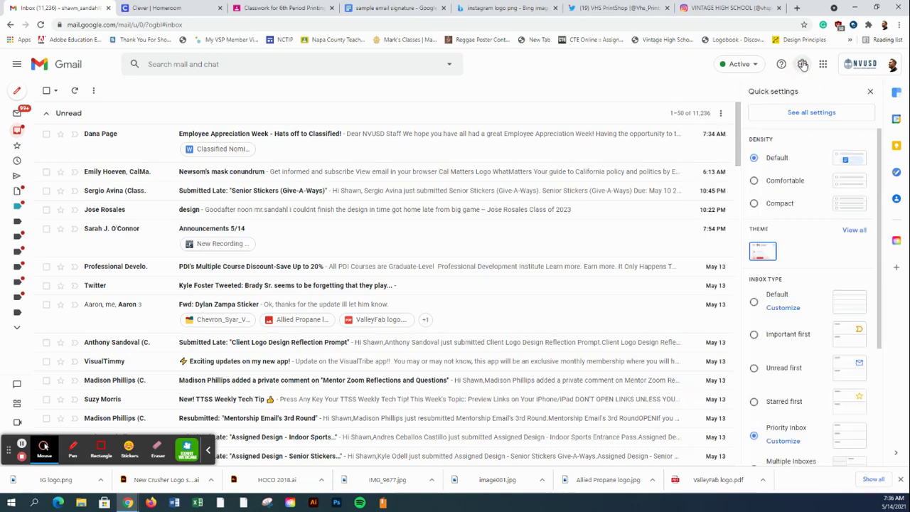
pyautogui.click(809, 114)
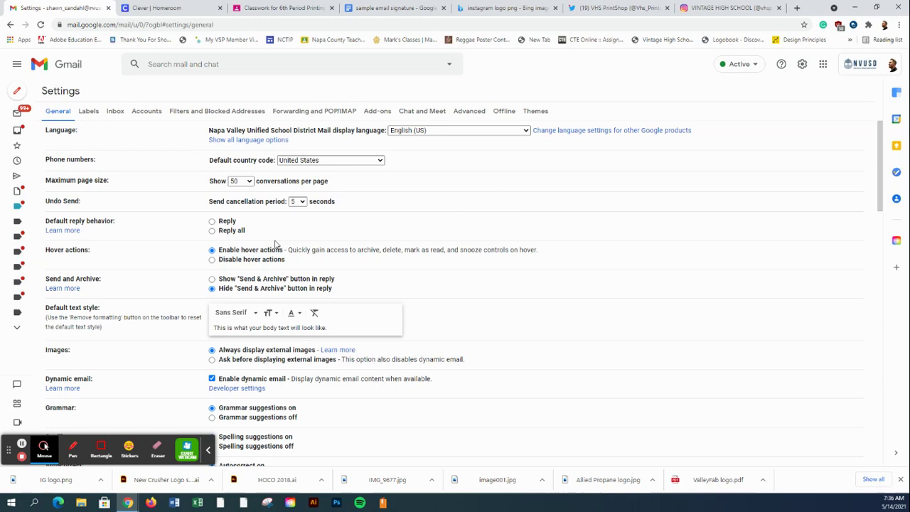
pyautogui.scroll(-3, 375, 246)
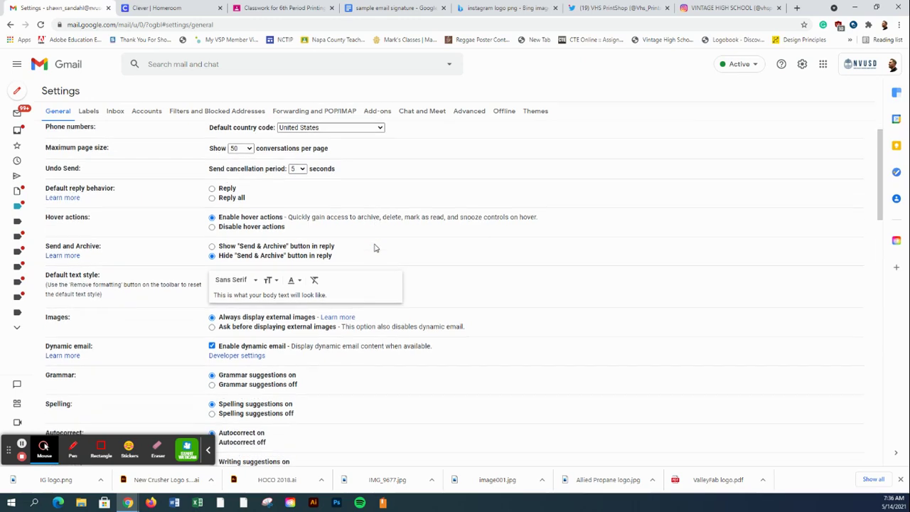
pyautogui.scroll(-2, 376, 247)
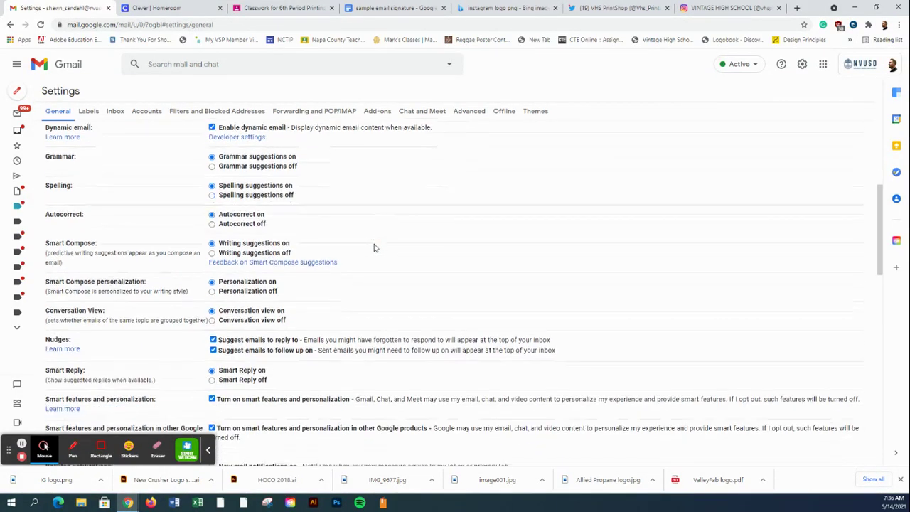
pyautogui.scroll(-5, 375, 247)
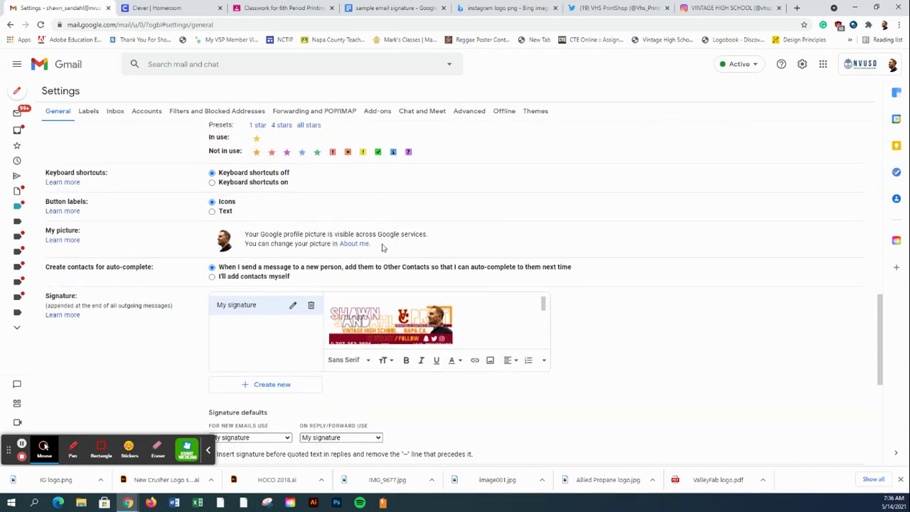
pyautogui.scroll(1, 333, 206)
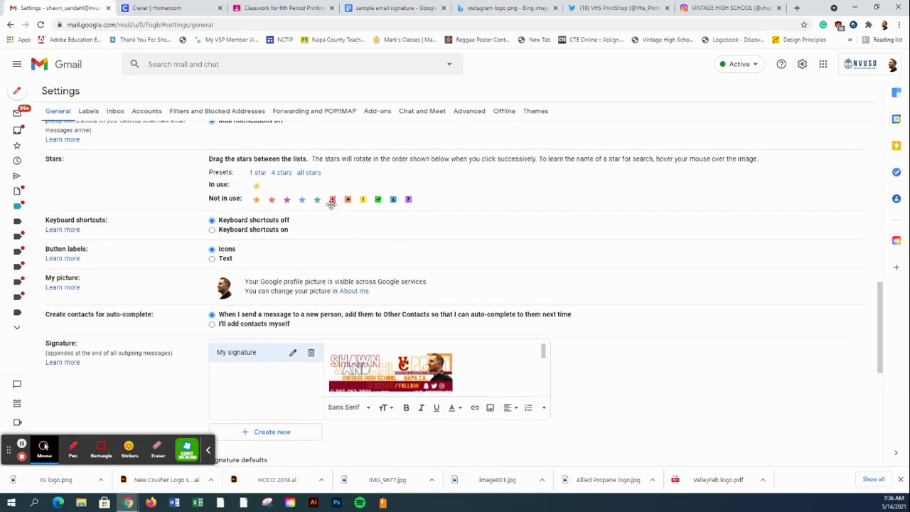
pyautogui.scroll(-4, 331, 204)
pyautogui.scroll(1, 331, 207)
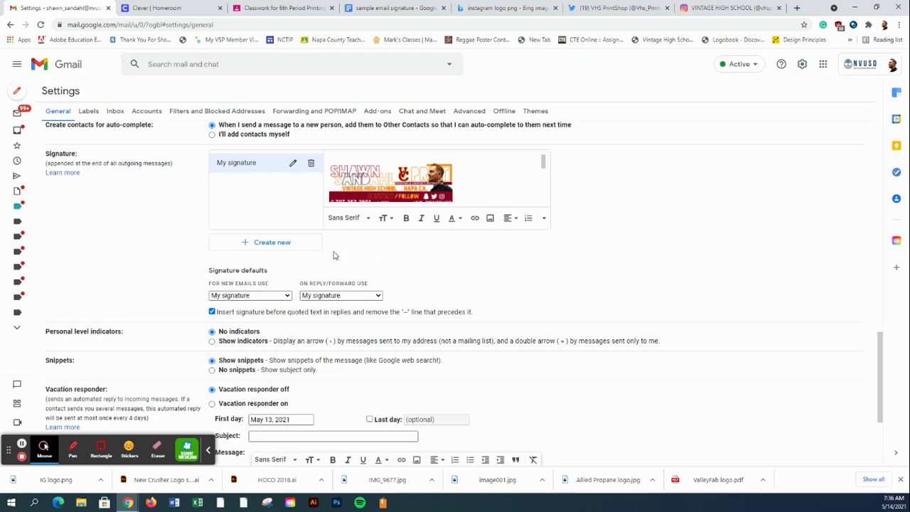
# Create a new empty signature named '2021 Signature' and place the cursor in its editor.
pyautogui.click(279, 245)
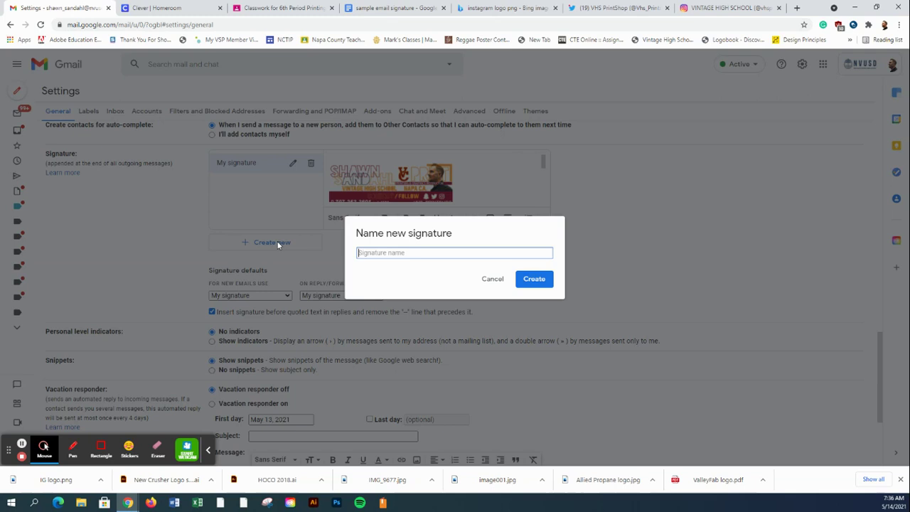
pyautogui.write('2021 Signature')
pyautogui.click(533, 281)
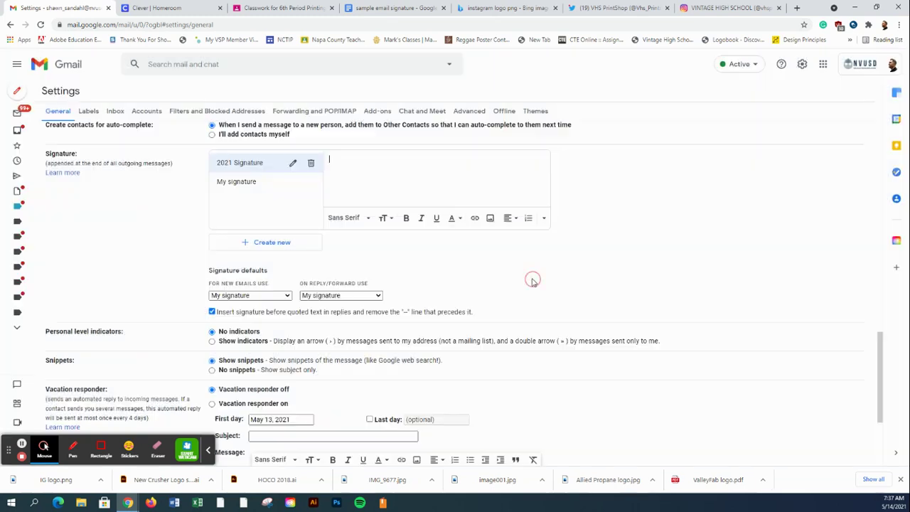
pyautogui.click(353, 161)
# In the 'sample email signature' Doc, select the banner image and social icons.
pyautogui.click(397, 8)
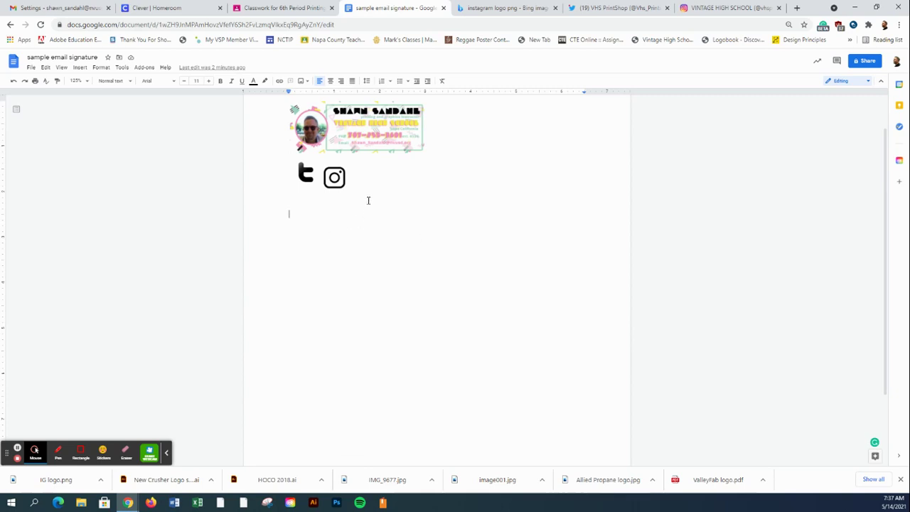
pyautogui.moveTo(368, 200); pyautogui.dragTo(271, 152)
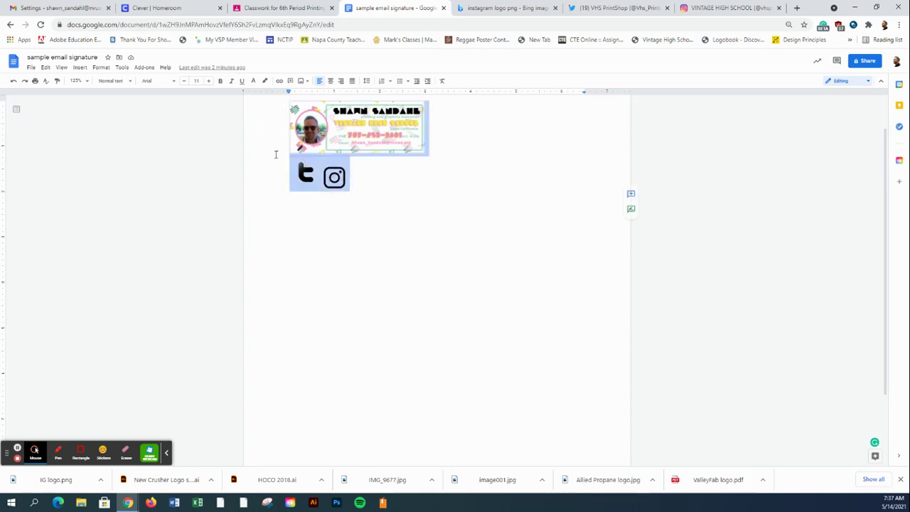
pyautogui.click(424, 213)
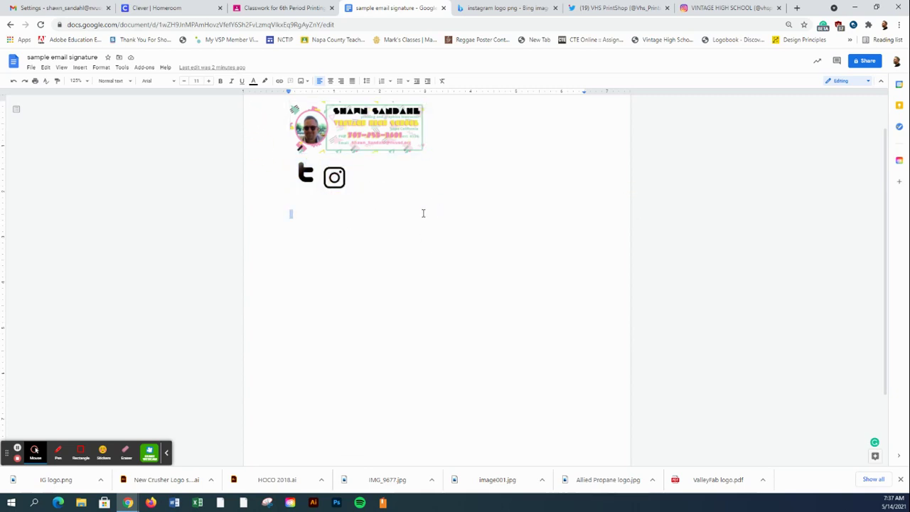
pyautogui.hotkey('ctrl', 'a')
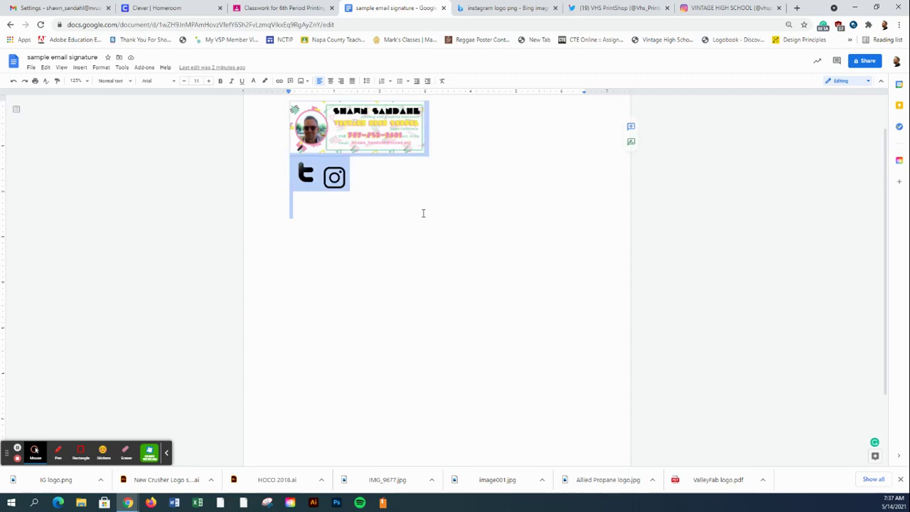
pyautogui.click(420, 212)
# Delete the empty line below the Instagram icon and select the whole signature for copying.
pyautogui.click(355, 169)
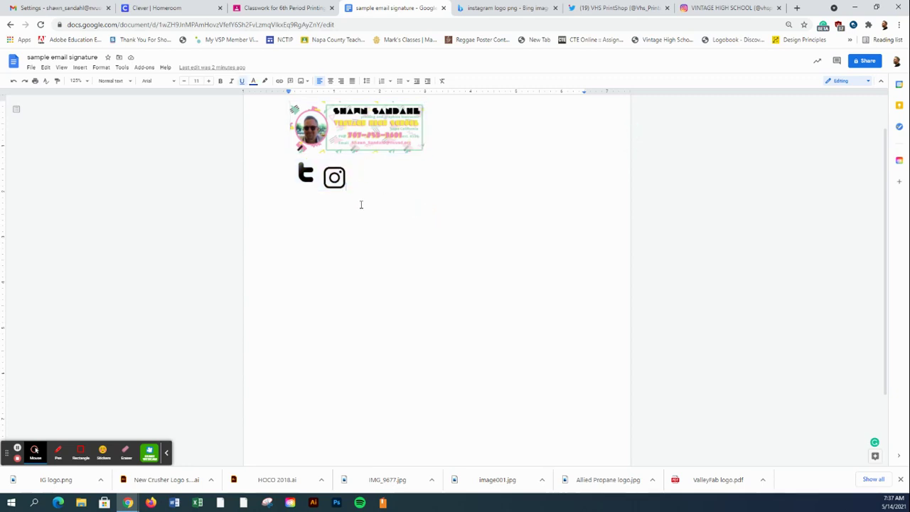
pyautogui.click(337, 229)
pyautogui.press('BackSpace')
pyautogui.hotkey('ctrl', 'a')
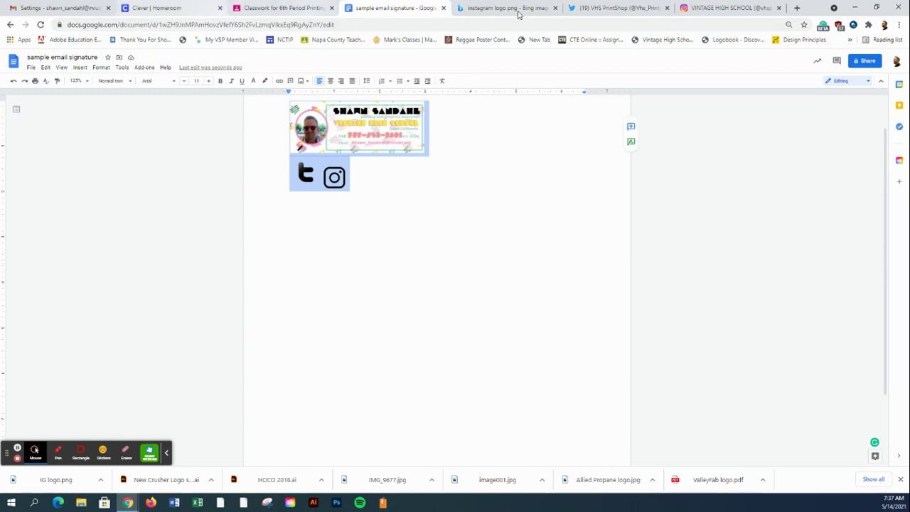
# Paste the banner image with the Twitter and Instagram icons into the 2021 Signature editor.
pyautogui.click(86, 10)
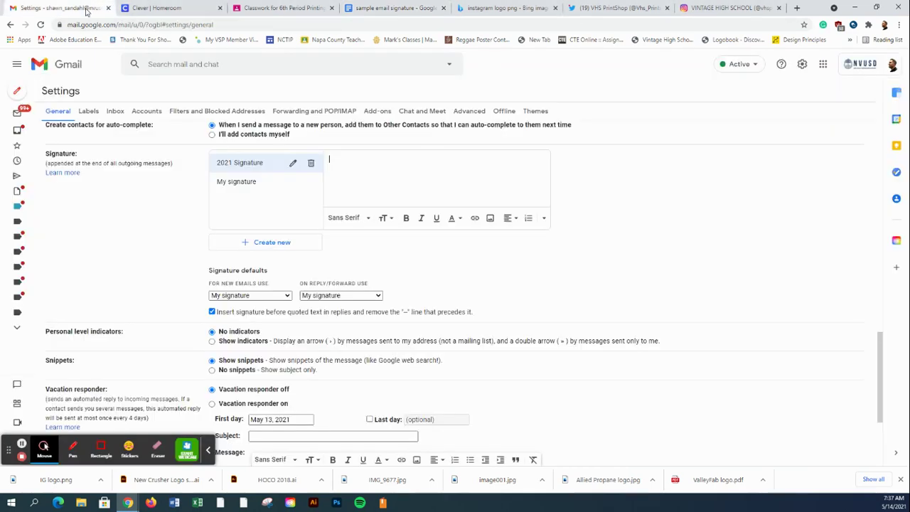
pyautogui.hotkey('ctrl', 'v')
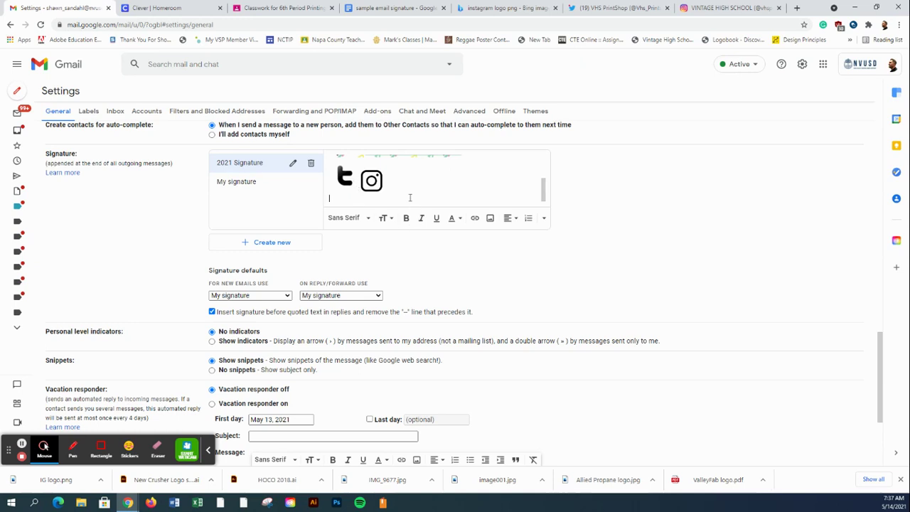
pyautogui.scroll(3, 407, 192)
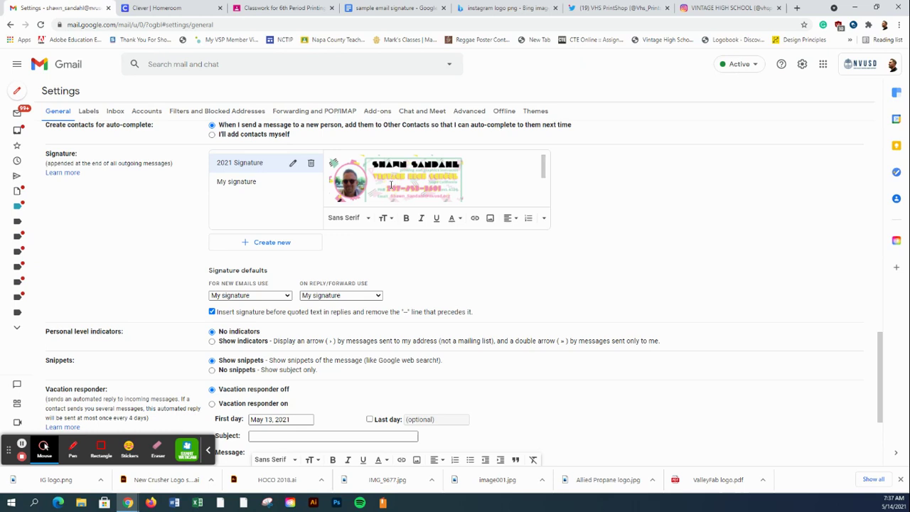
pyautogui.scroll(-3, 389, 185)
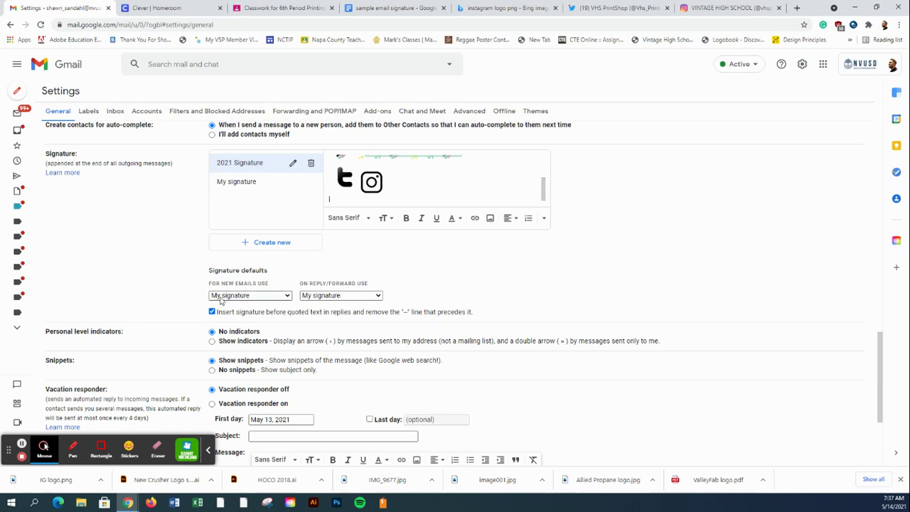
# Set both the new-email and reply/forward signature defaults to '2021 Signature'.
pyautogui.click(247, 296)
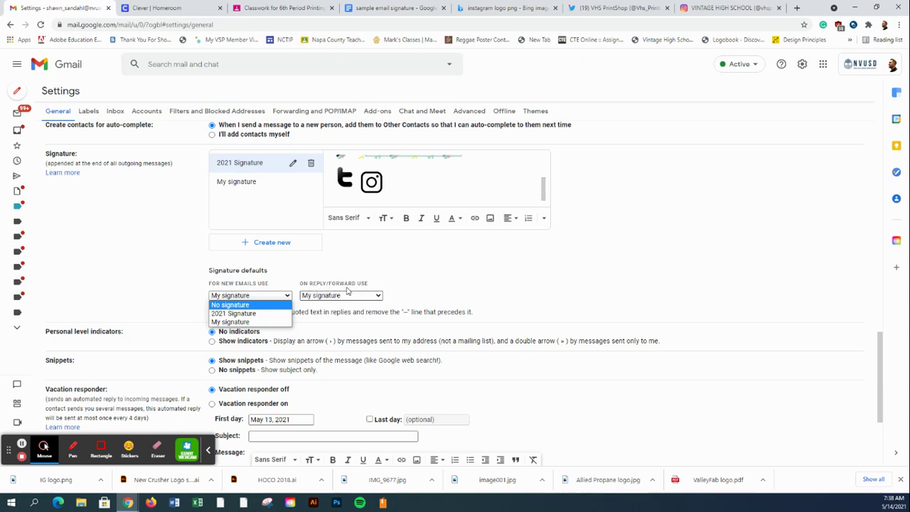
pyautogui.click(256, 317)
pyautogui.click(337, 296)
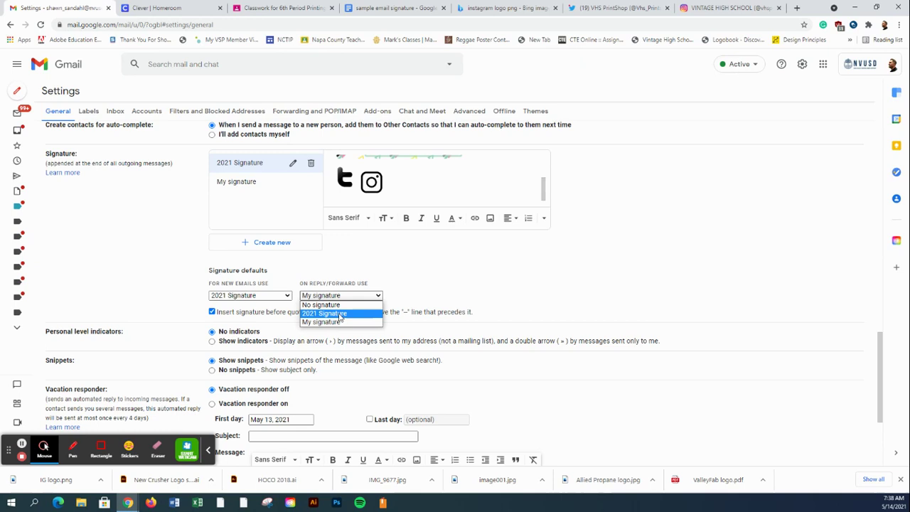
pyautogui.click(340, 317)
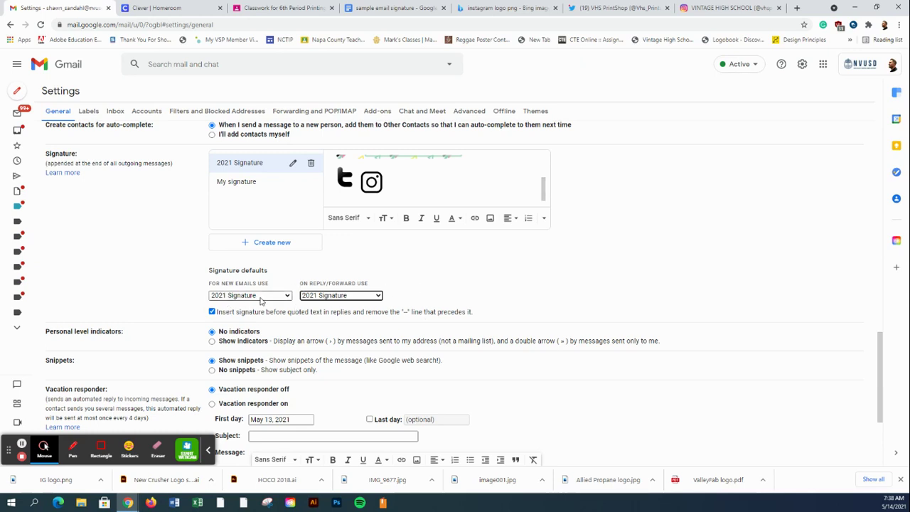
pyautogui.scroll(-1, 455, 302)
pyautogui.scroll(-3, 452, 302)
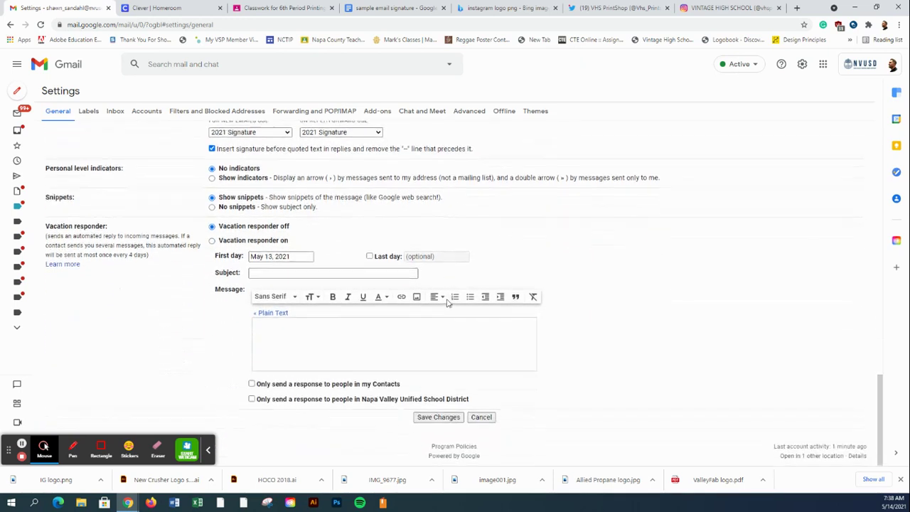
# Save the settings changes and start a new message to check the 2021 Signature appears.
pyautogui.click(432, 418)
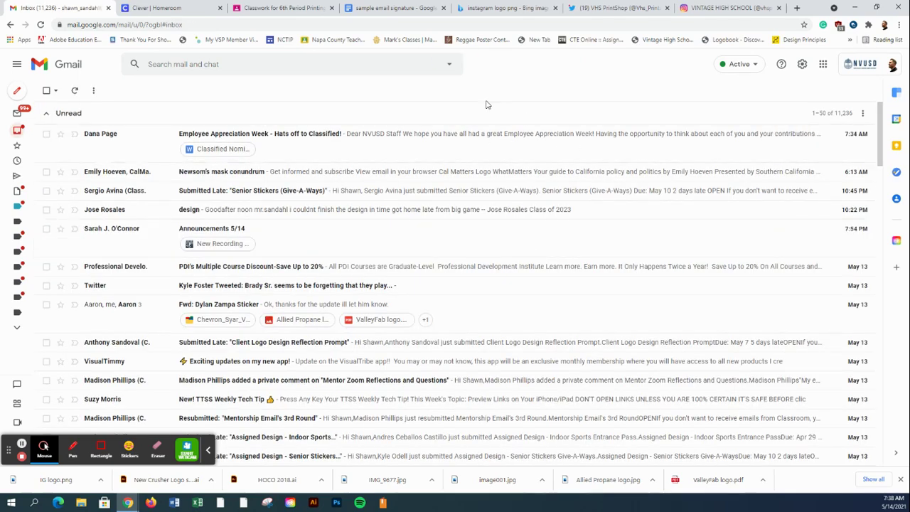
pyautogui.click(48, 92)
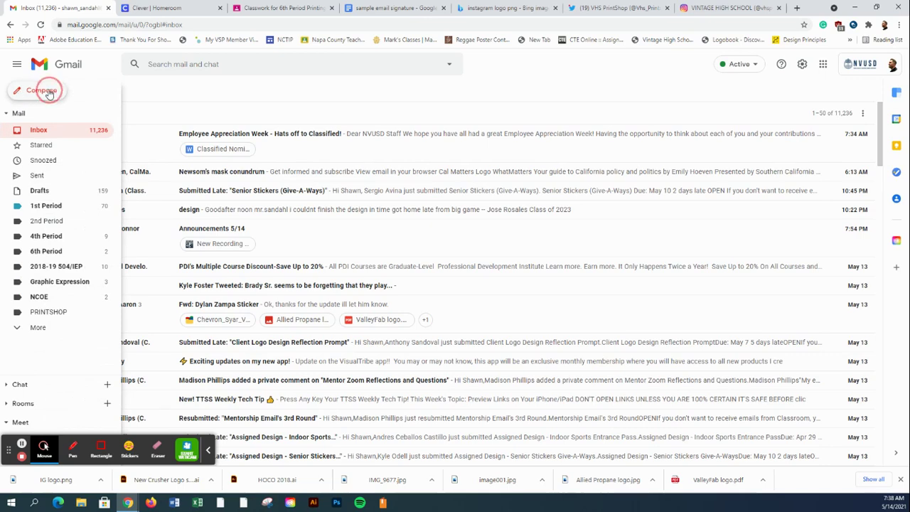